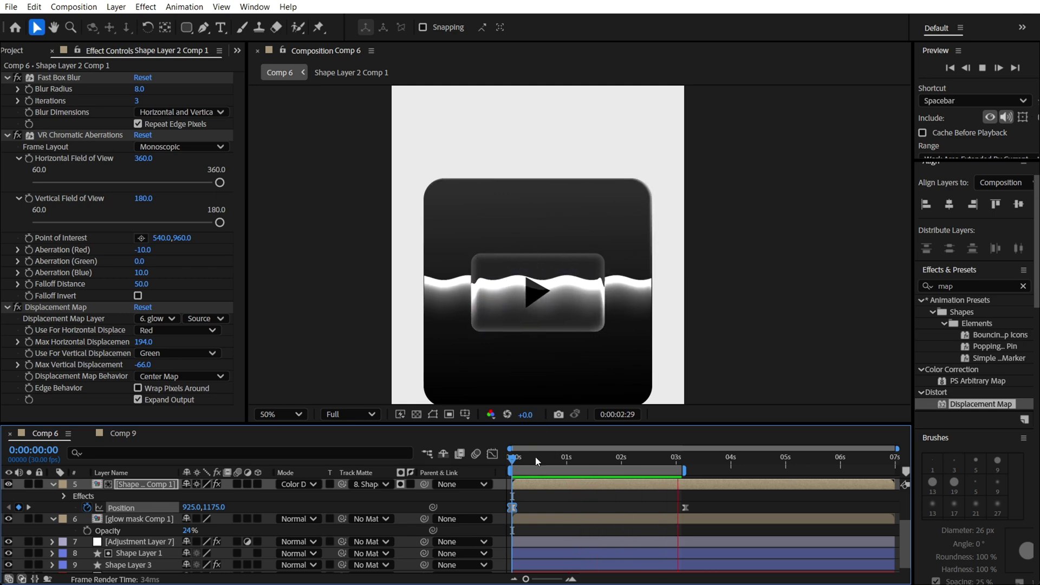
# Stop the preview playback and glance at the Composition menu without choosing anything.
pyautogui.press('space')
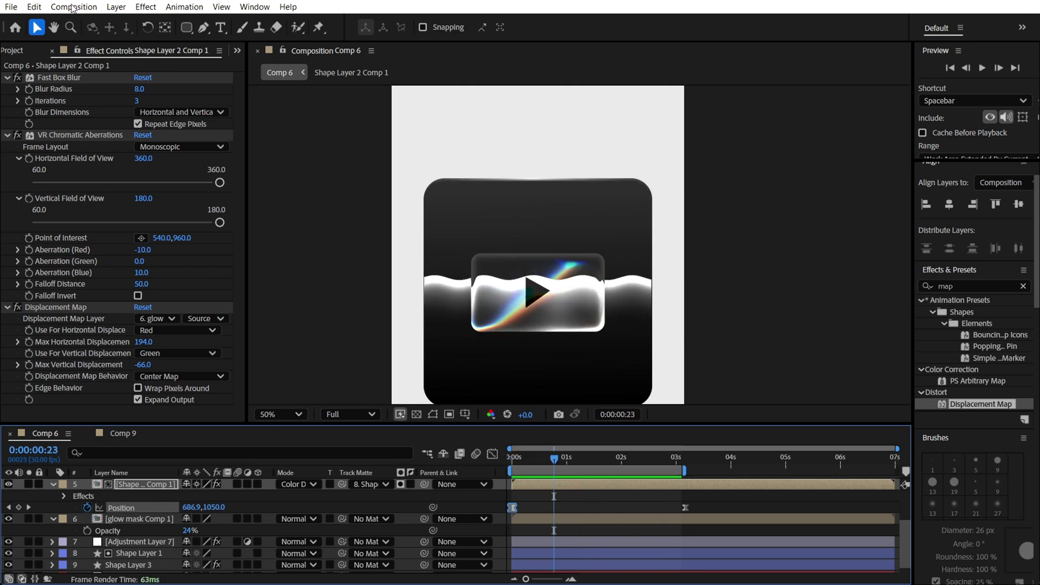
pyautogui.click(72, 7)
pyautogui.click(336, 227)
# Create the 1080 × 1920 Comp 10 and draw a rectangle shape in it.
pyautogui.hotkey('ctrl', 'n')
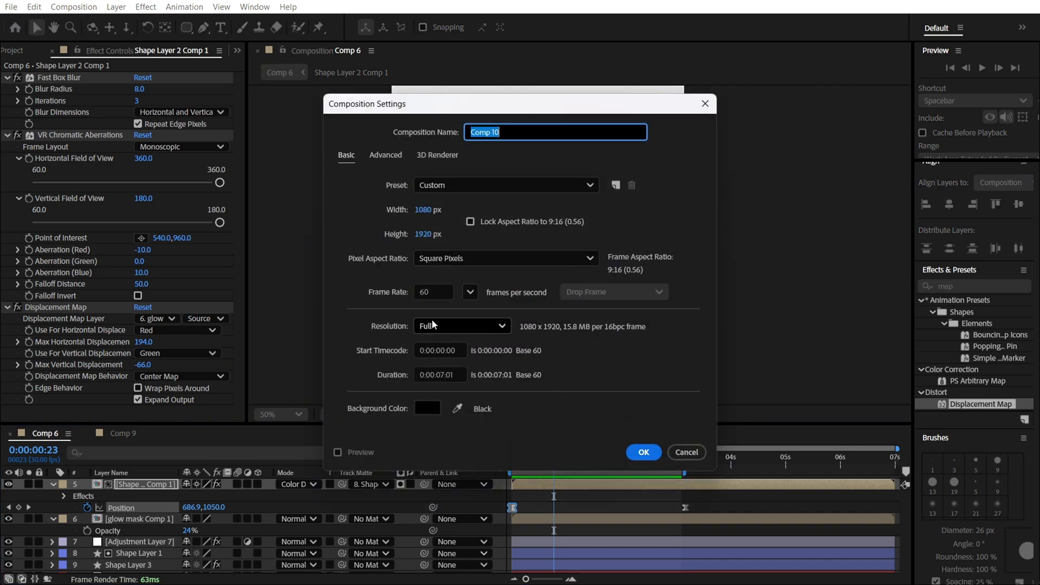
pyautogui.click(644, 453)
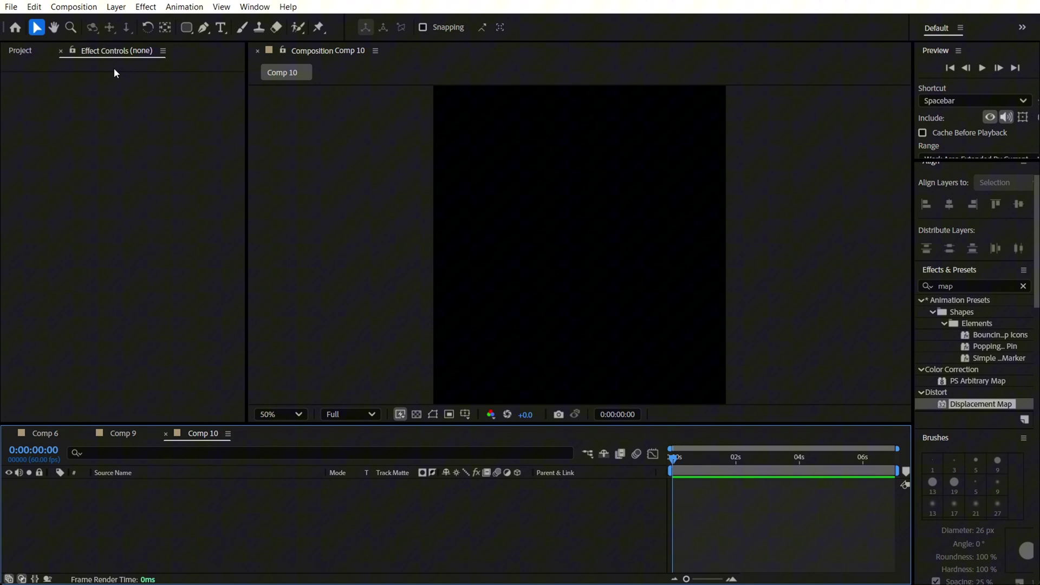
pyautogui.click(186, 29)
pyautogui.moveTo(508, 197)
pyautogui.mouseDown()
pyautogui.moveTo(639, 274)
pyautogui.moveTo(635, 262)
pyautogui.moveTo(620, 264)
pyautogui.mouseUp()
# Centre the rectangle in the composition and bring up its fill type options.
pyautogui.press('v')
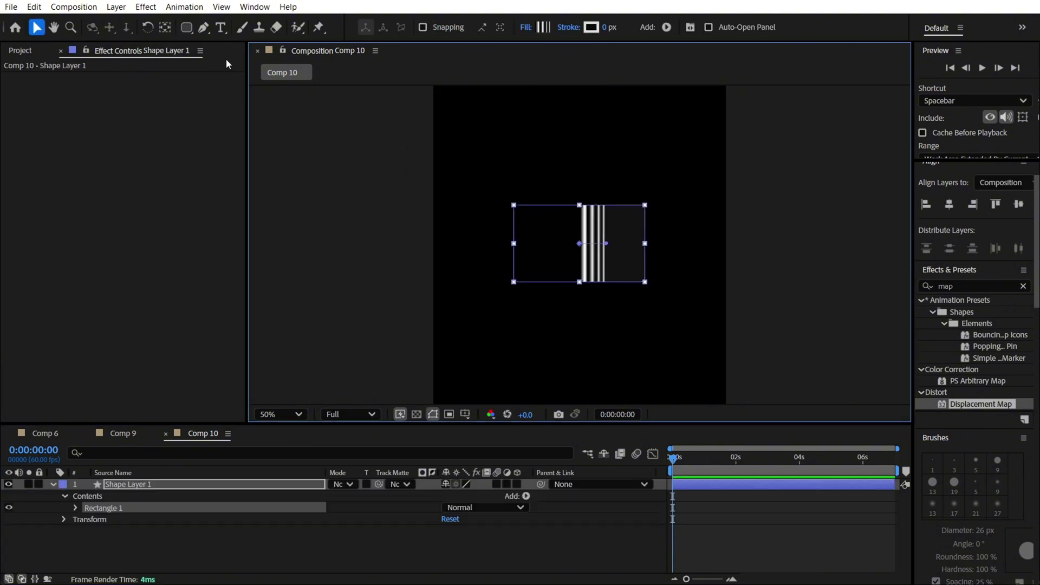
pyautogui.click(996, 205)
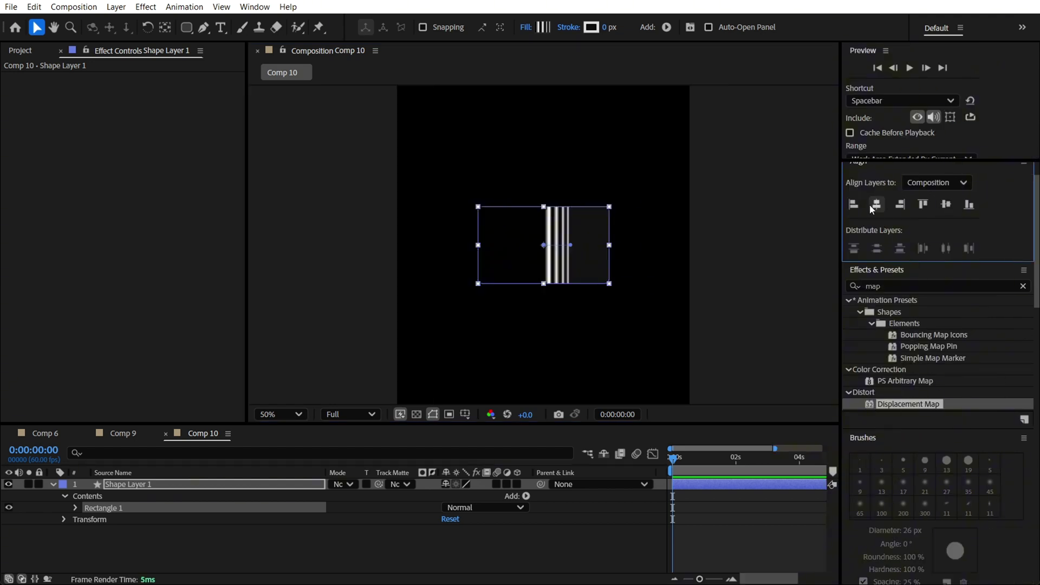
pyautogui.scroll(2, 970, 271)
pyautogui.click(526, 28)
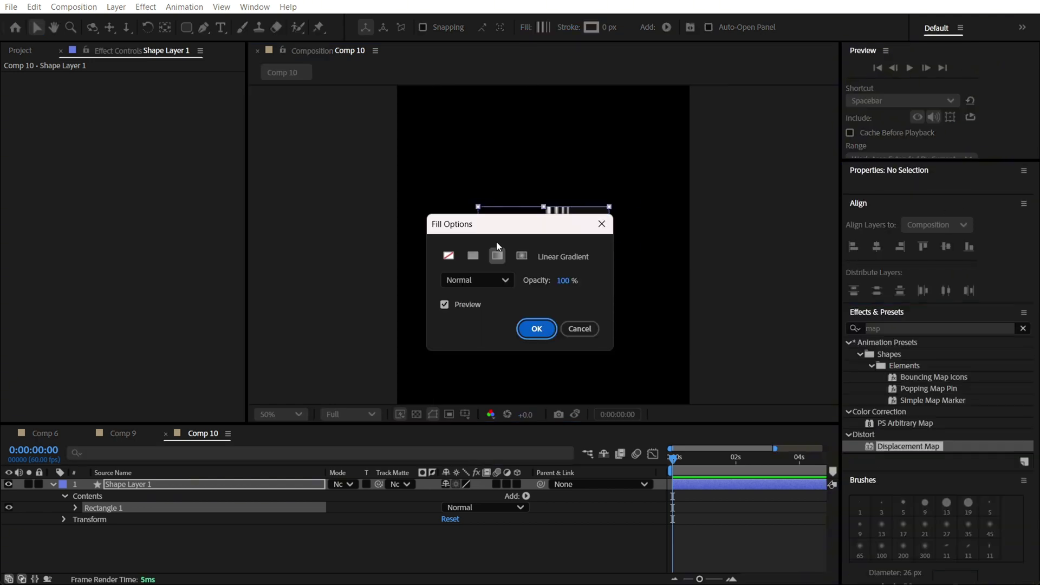
# Switch the rectangle's fill from gradient to a solid dark gray.
pyautogui.click(473, 256)
pyautogui.click(537, 328)
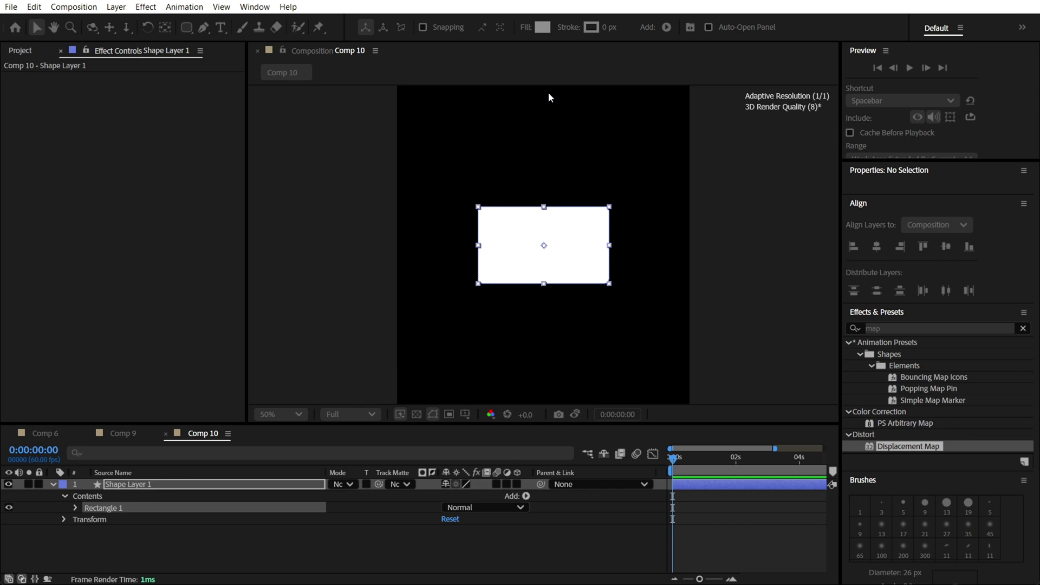
pyautogui.click(542, 27)
pyautogui.moveTo(477, 184); pyautogui.dragTo(776, 205)
pyautogui.moveTo(672, 260); pyautogui.dragTo(624, 364)
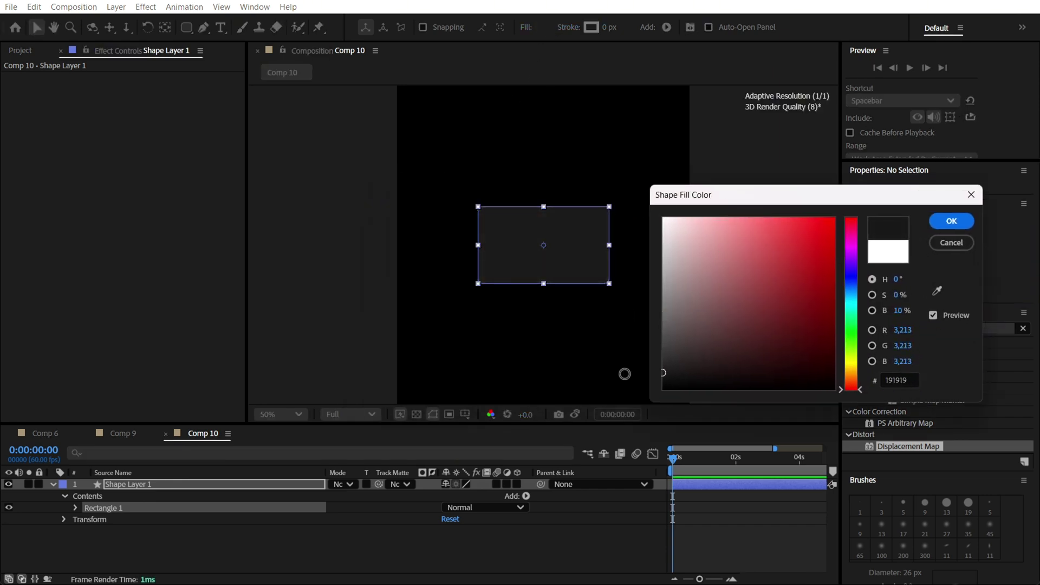
pyautogui.click(951, 221)
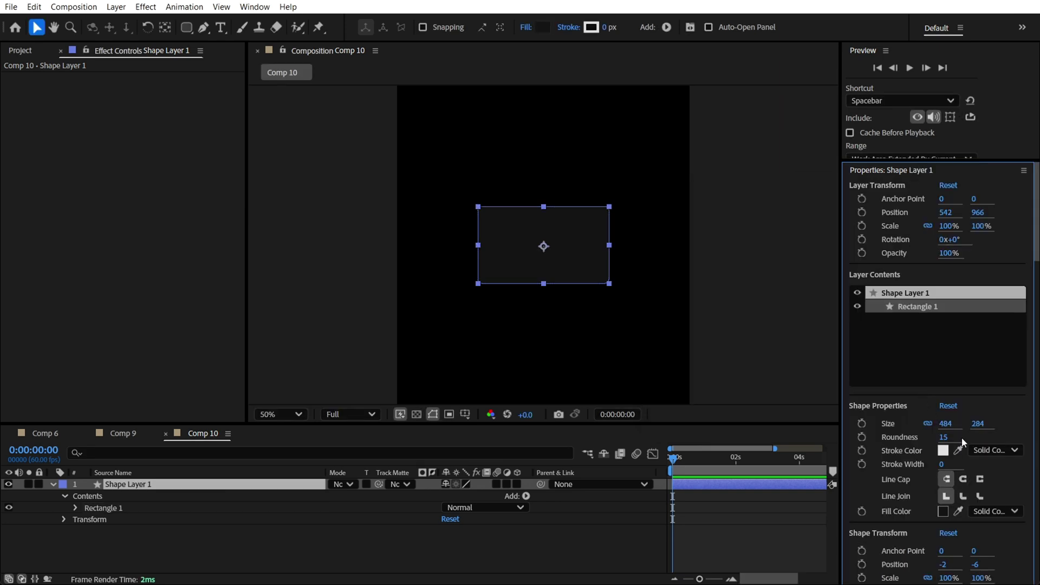
# Round the rectangle's corners, duplicate the layer, and give the copy a white fill.
pyautogui.moveTo(945, 442); pyautogui.dragTo(962, 439)
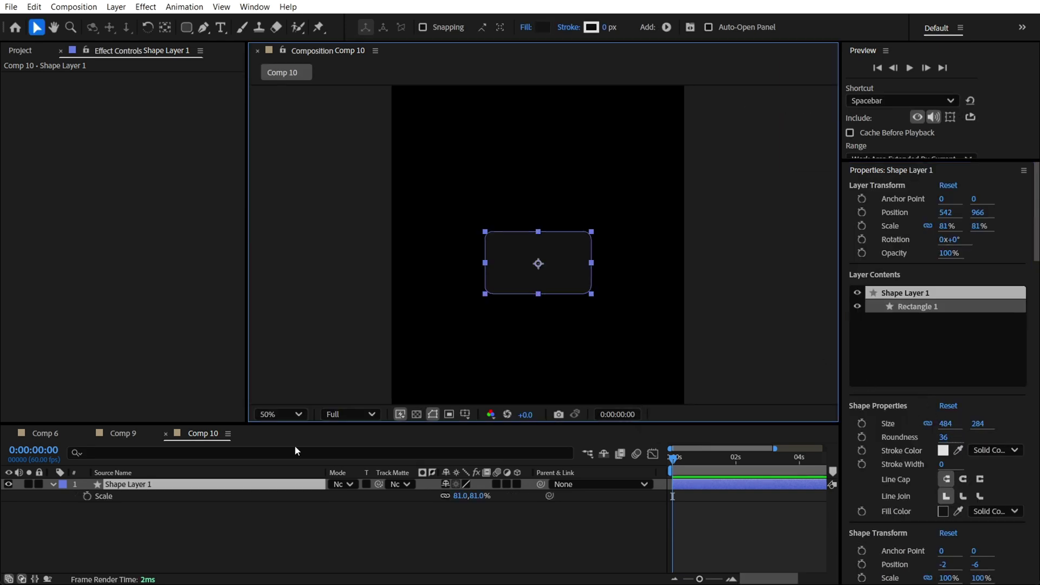
pyautogui.hotkey('ctrl', 'd')
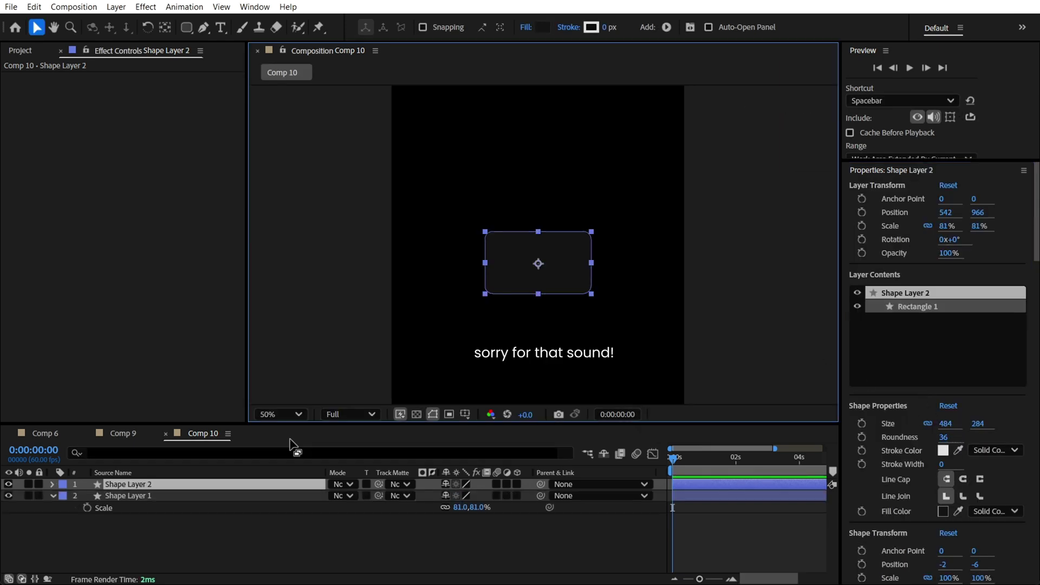
pyautogui.click(542, 28)
pyautogui.click(652, 210)
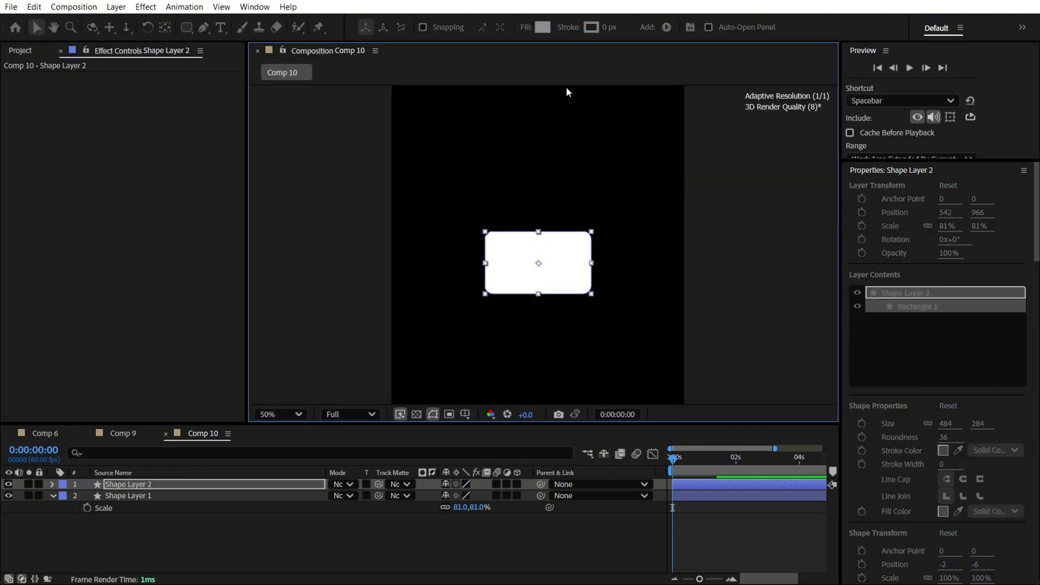
pyautogui.scroll(2, 556, 267)
# Draw a rounded-rectangle mask over the white copy, Shape Layer 2.
pyautogui.press('q')
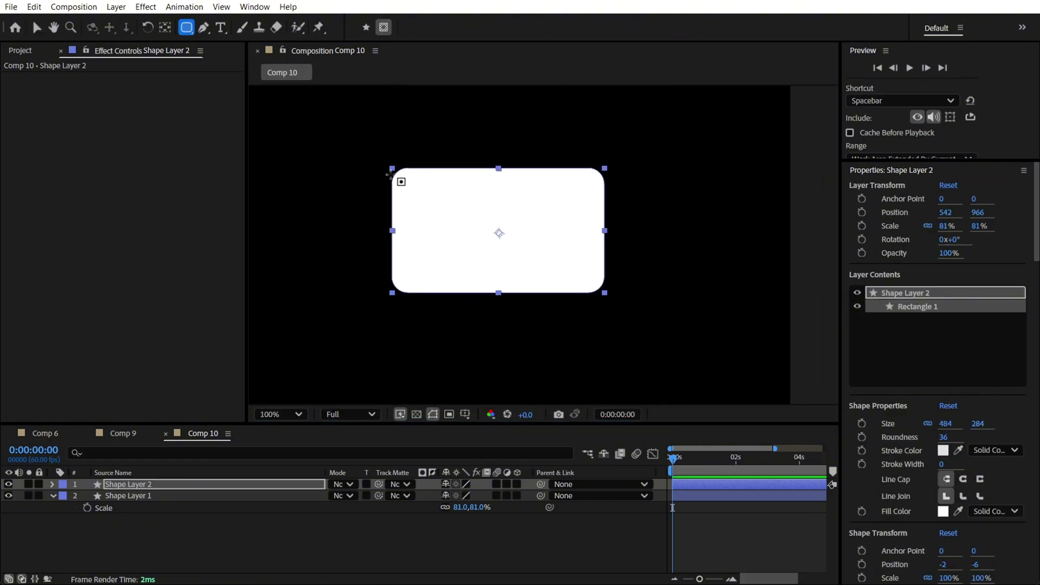
pyautogui.moveTo(397, 172); pyautogui.dragTo(599, 289)
pyautogui.moveTo(401, 183); pyautogui.dragTo(421, 200)
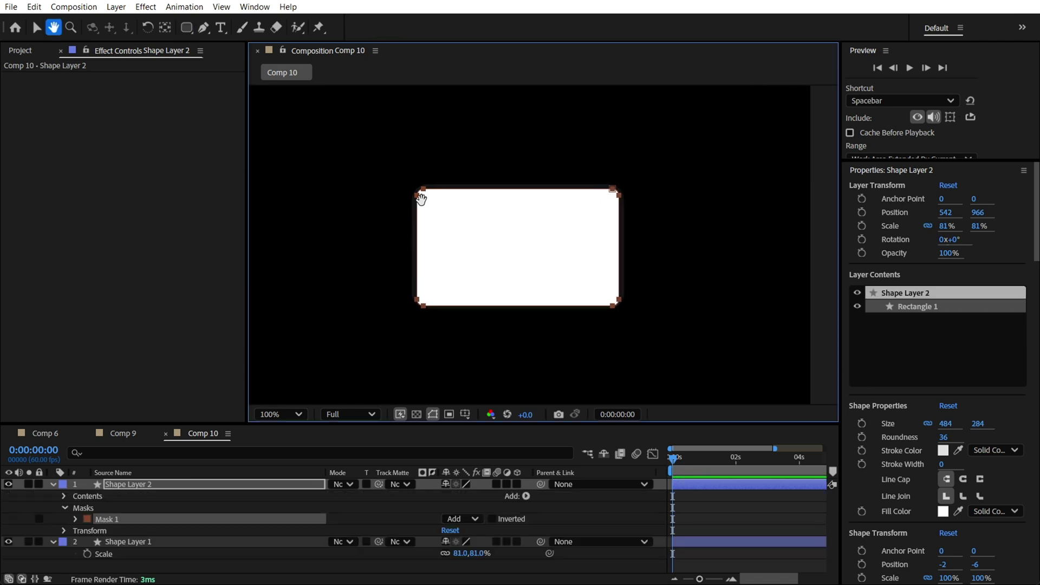
pyautogui.scroll(1, 623, 222)
pyautogui.moveTo(636, 211); pyautogui.dragTo(643, 288)
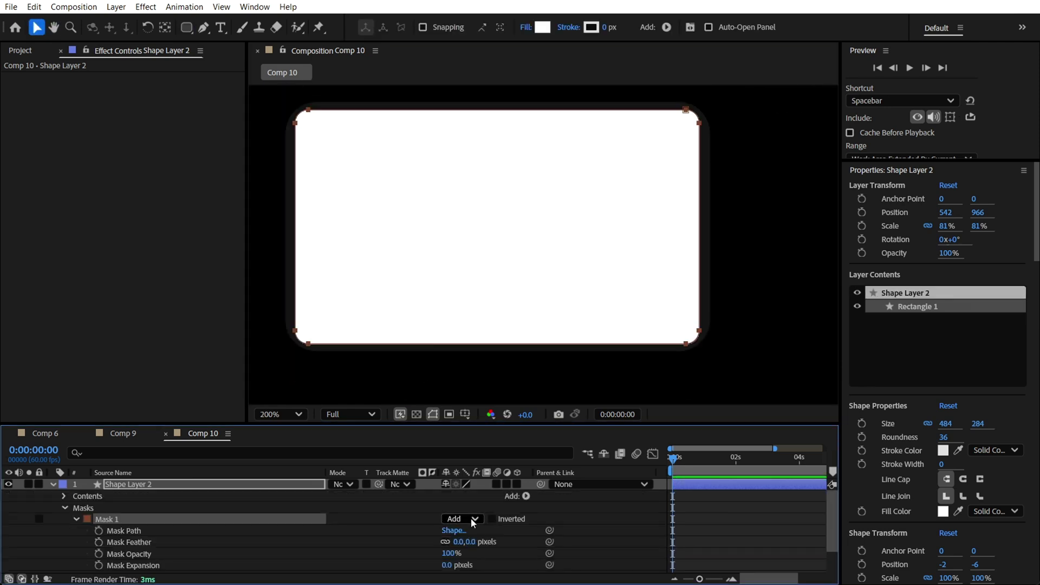
# Set the mask to Subtract with 8 px feather, then hide Shape Layer 2.
pyautogui.click(475, 520)
pyautogui.click(485, 449)
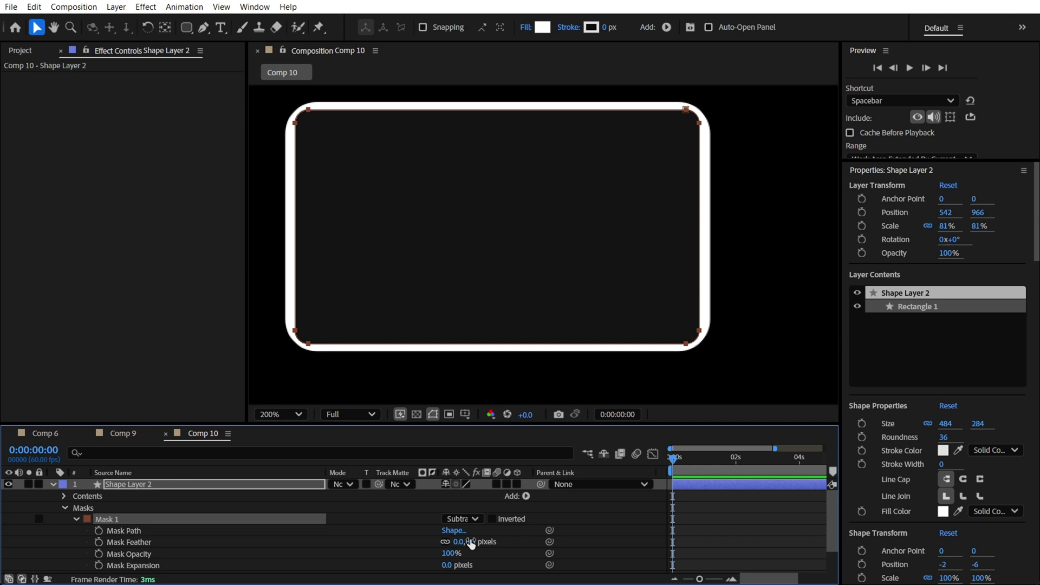
pyautogui.moveTo(471, 543); pyautogui.dragTo(475, 542)
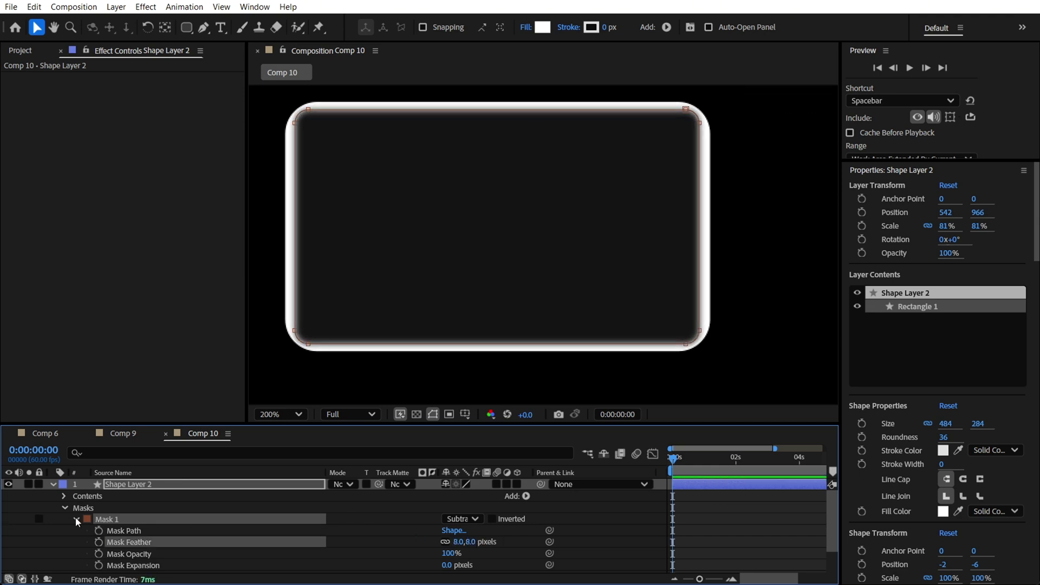
pyautogui.click(64, 509)
pyautogui.click(53, 484)
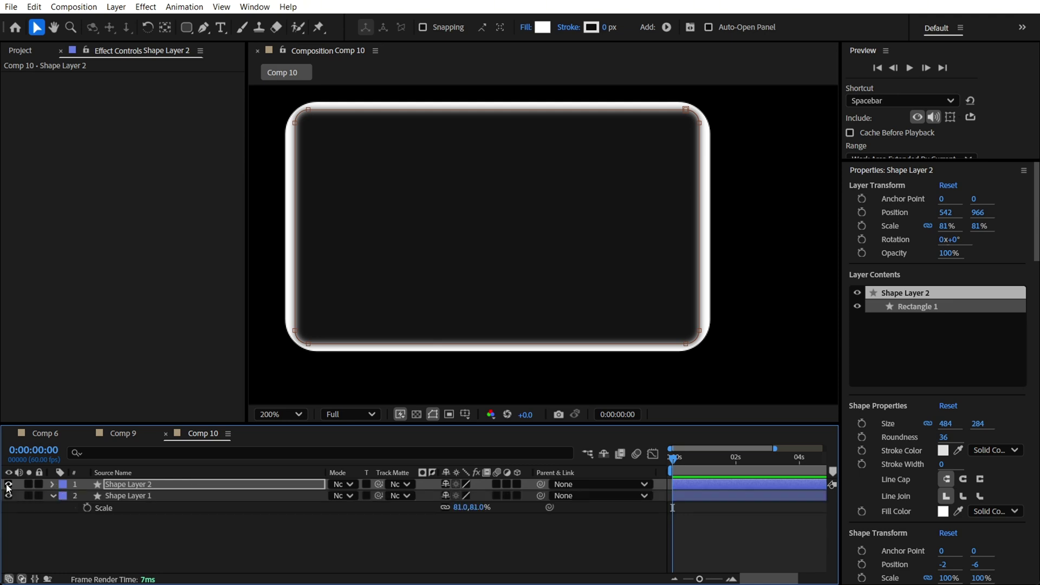
pyautogui.click(9, 485)
pyautogui.click(486, 324)
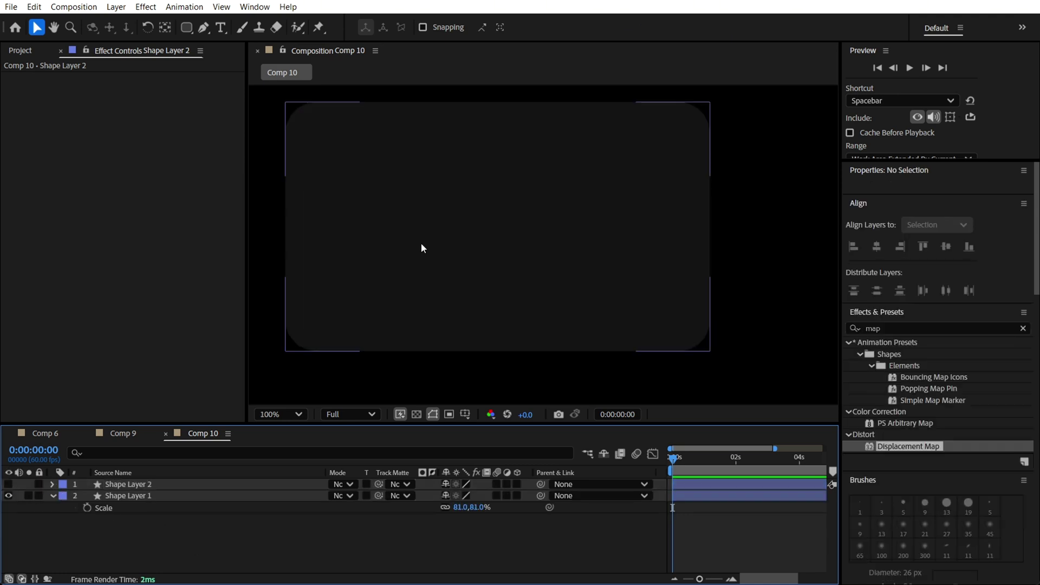
# Open the Shape Layer 2 Comp 1 precomp from Comp 6, then return to Comp 10.
pyautogui.scroll(-1, 423, 248)
pyautogui.moveTo(499, 221); pyautogui.dragTo(489, 227)
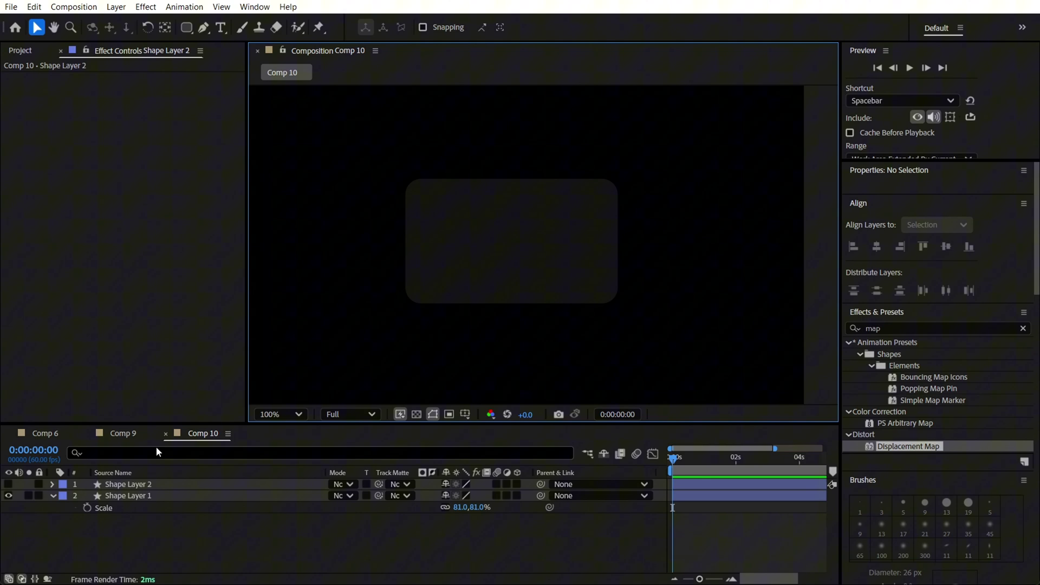
pyautogui.click(43, 433)
pyautogui.moveTo(465, 375); pyautogui.dragTo(450, 325)
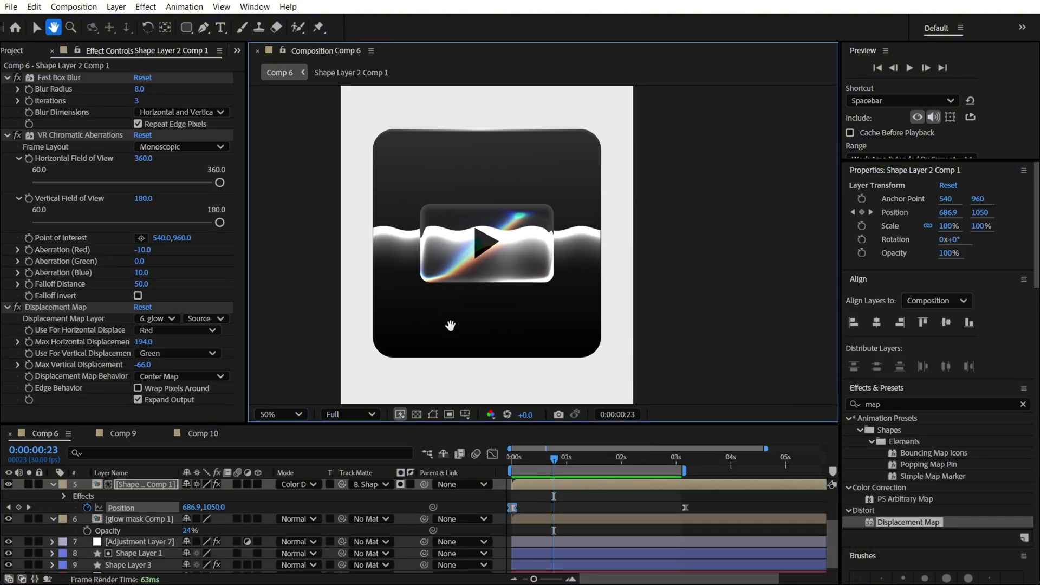
pyautogui.doubleClick(137, 484)
pyautogui.click(474, 235)
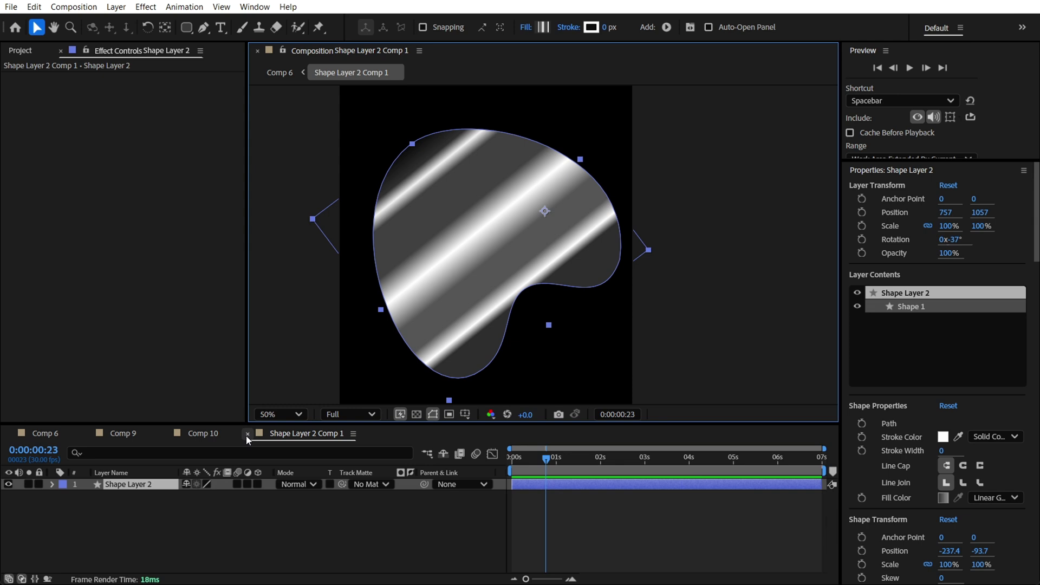
pyautogui.click(207, 439)
# Draw a closed white shape with the Pen tool over the tile.
pyautogui.click(203, 27)
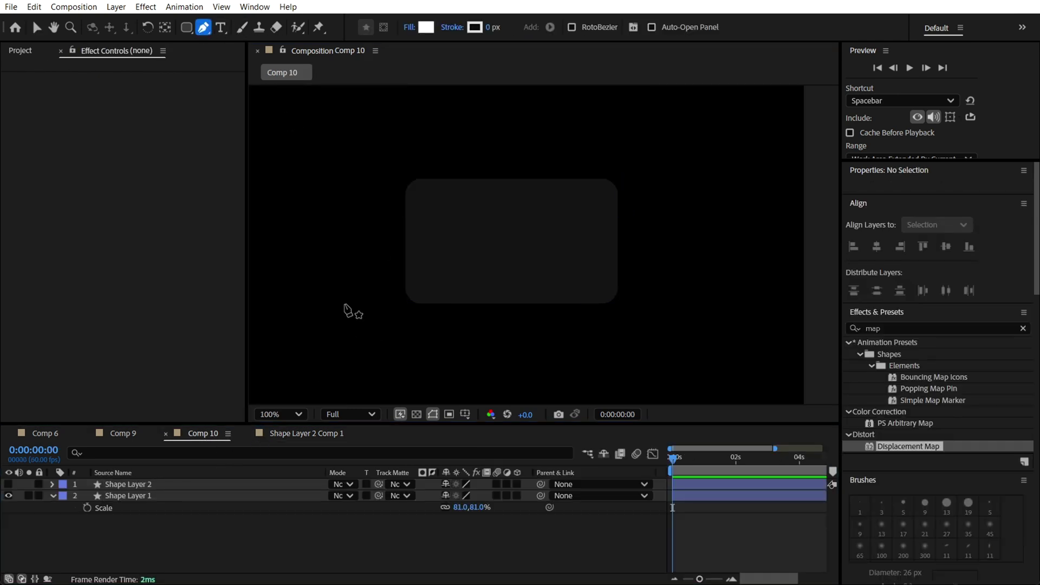
pyautogui.click(408, 332)
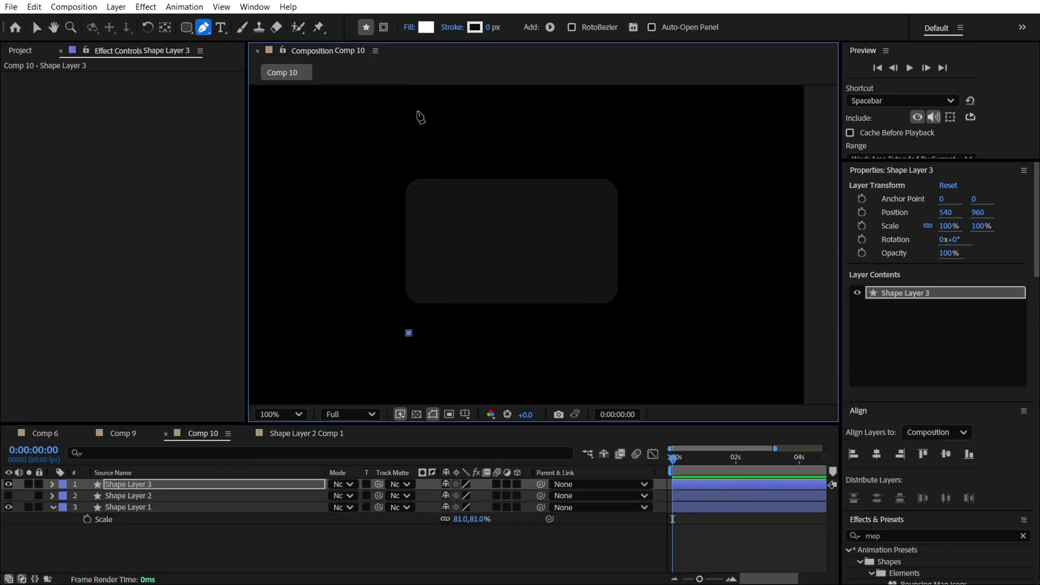
pyautogui.scroll(-2, 455, 147)
pyautogui.scroll(3, 511, 144)
pyautogui.click(495, 145)
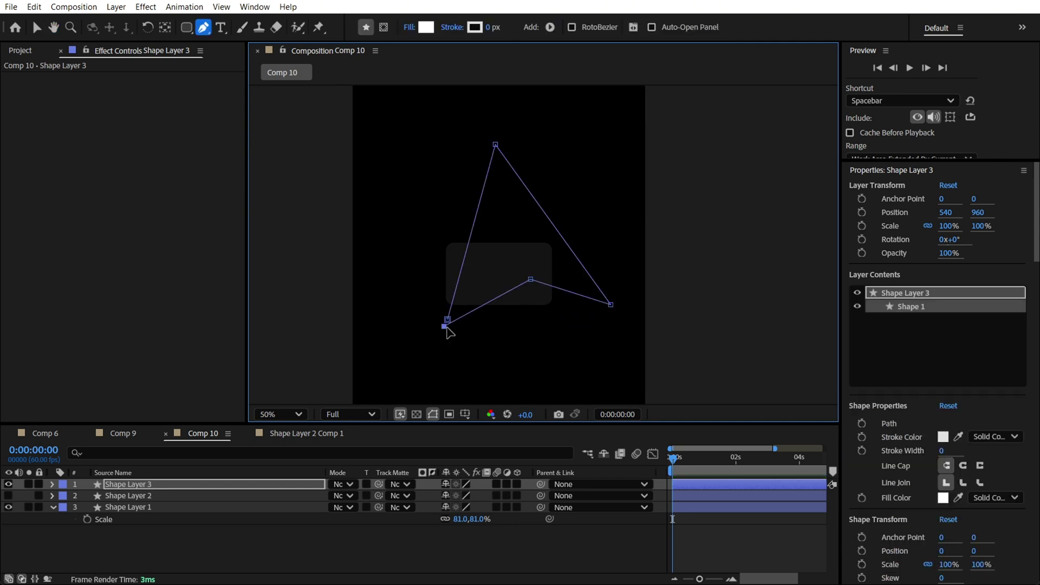
pyautogui.click(447, 321)
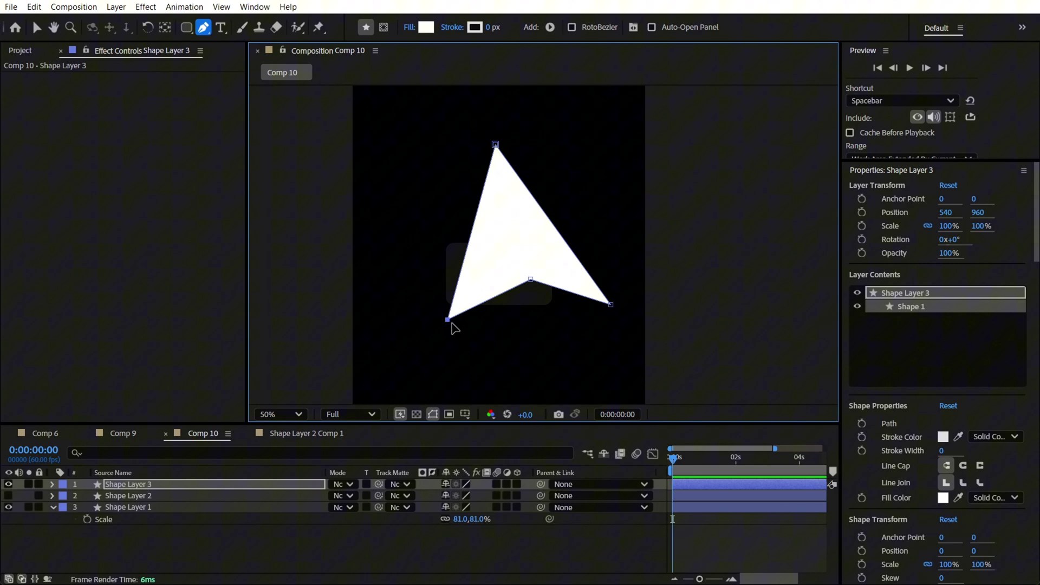
# Bend the shape's Bezier handles into a low arch and delete its top vertex.
pyautogui.keyDown('ctrl'); pyautogui.keyDown('alt'); pyautogui.click(449, 321); pyautogui.keyUp('alt'); pyautogui.keyUp('ctrl')
pyautogui.moveTo(611, 305); pyautogui.dragTo(617, 332)
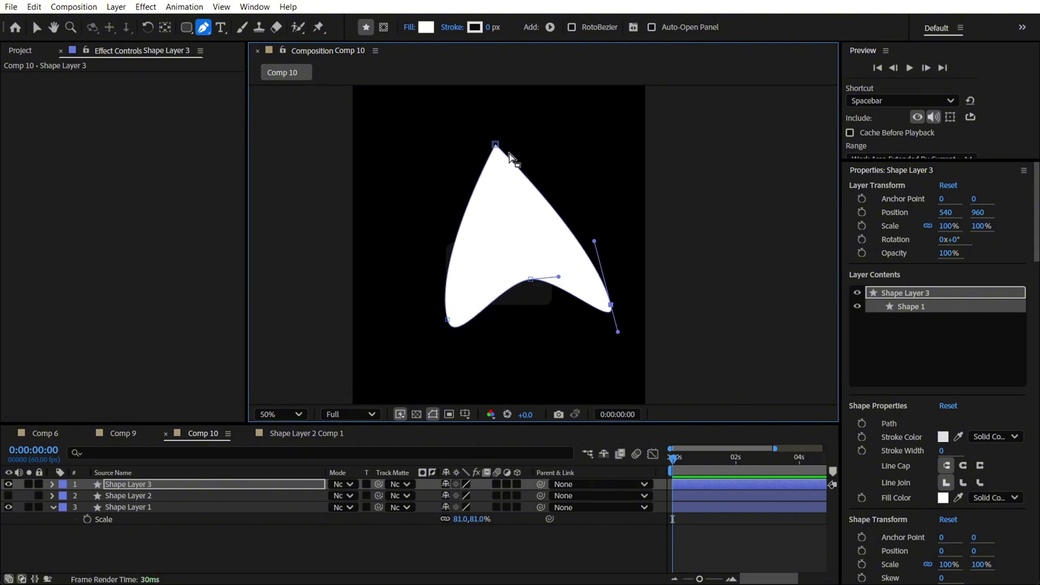
pyautogui.click(497, 146)
pyautogui.moveTo(497, 146); pyautogui.dragTo(500, 146)
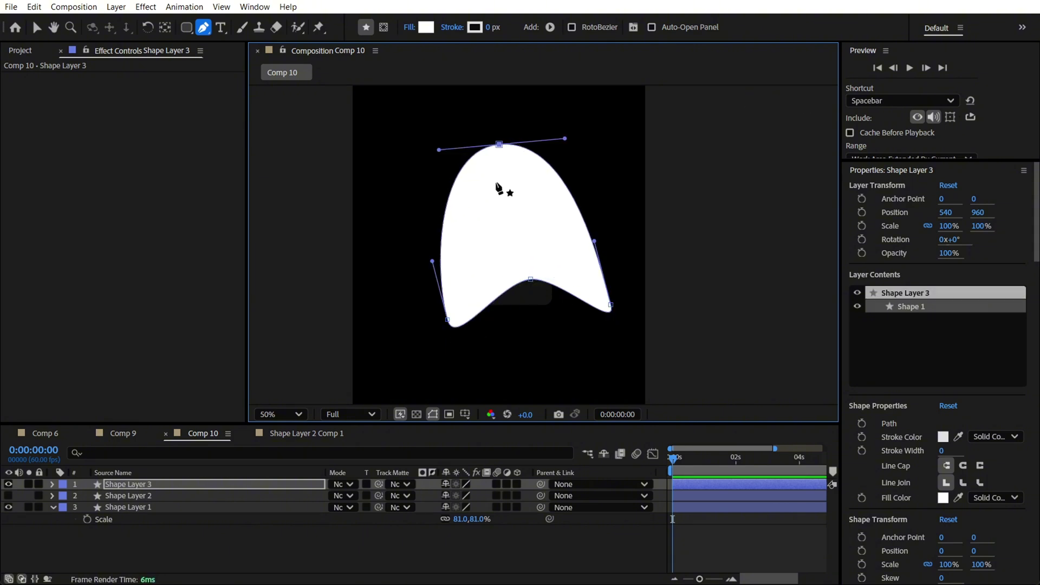
pyautogui.moveTo(435, 269); pyautogui.dragTo(421, 329)
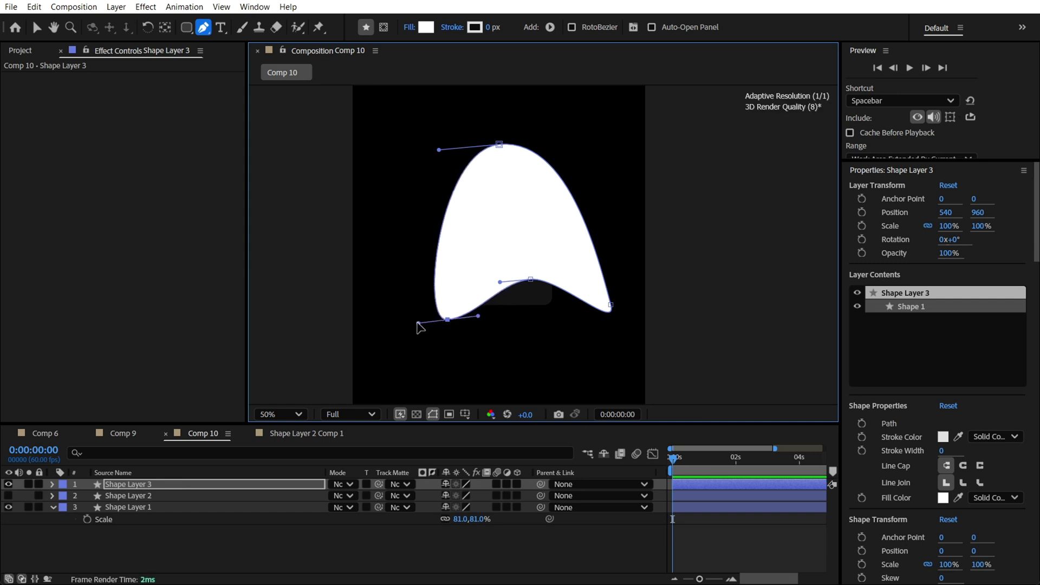
pyautogui.moveTo(530, 280); pyautogui.dragTo(516, 279)
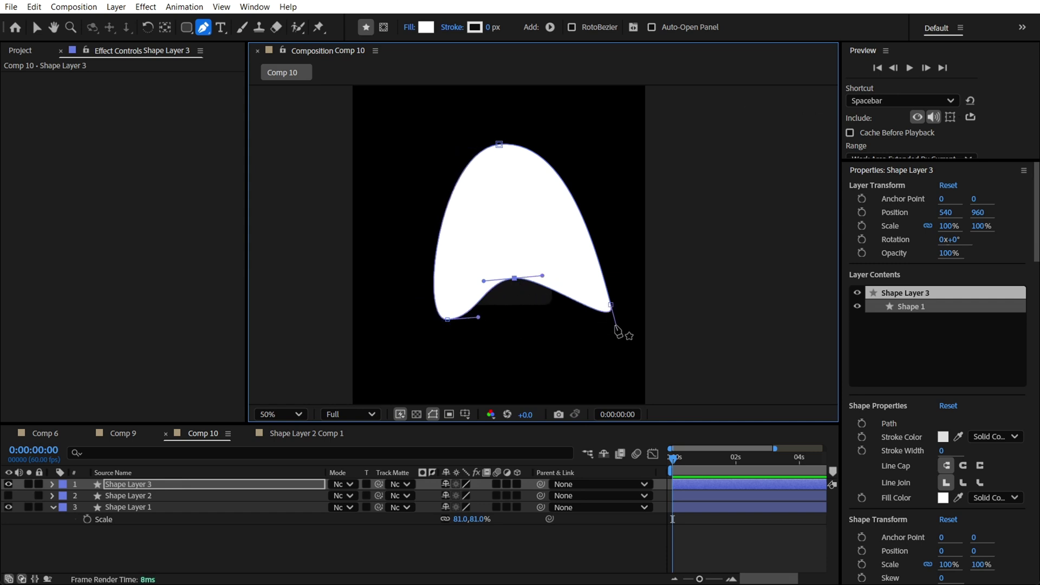
pyautogui.moveTo(616, 329); pyautogui.dragTo(586, 304)
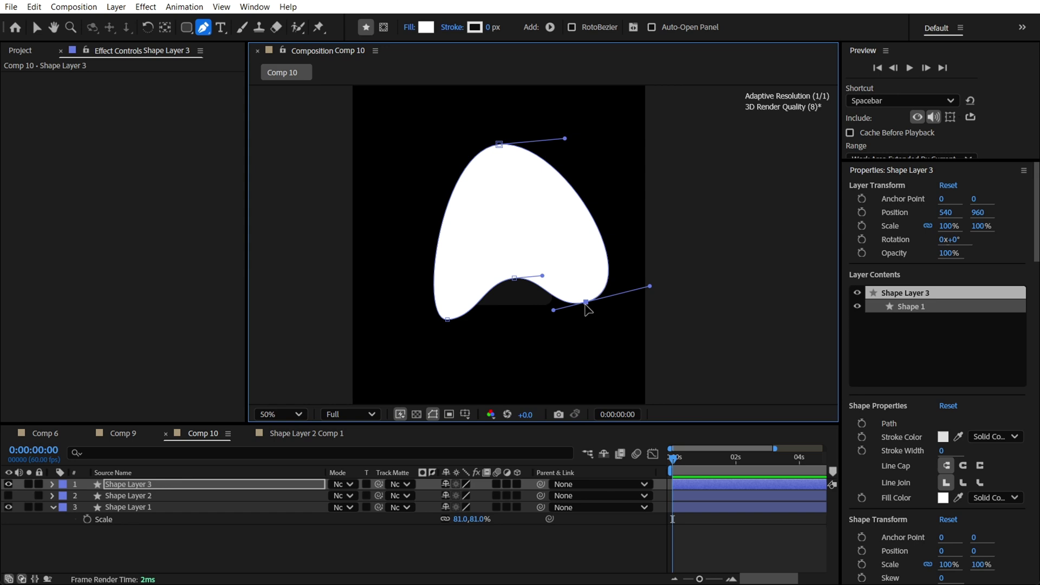
pyautogui.moveTo(515, 280); pyautogui.dragTo(520, 290)
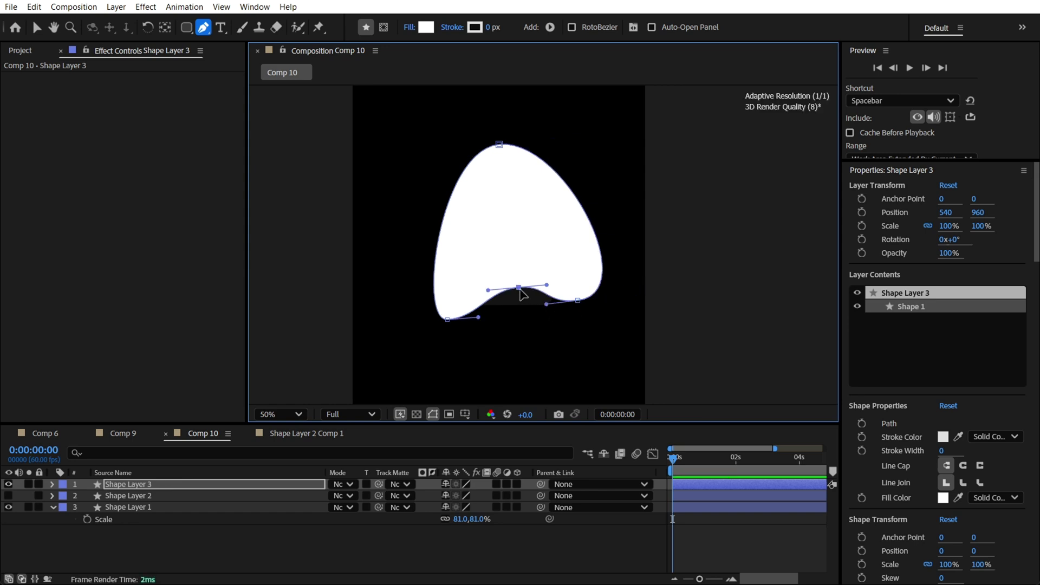
pyautogui.moveTo(416, 321); pyautogui.dragTo(406, 324)
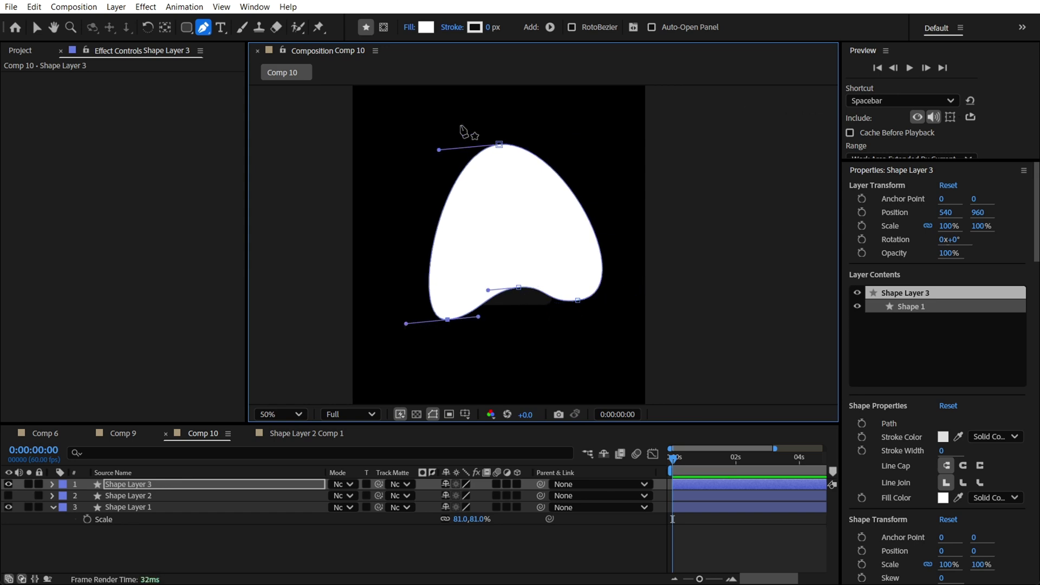
pyautogui.moveTo(439, 150); pyautogui.dragTo(427, 150)
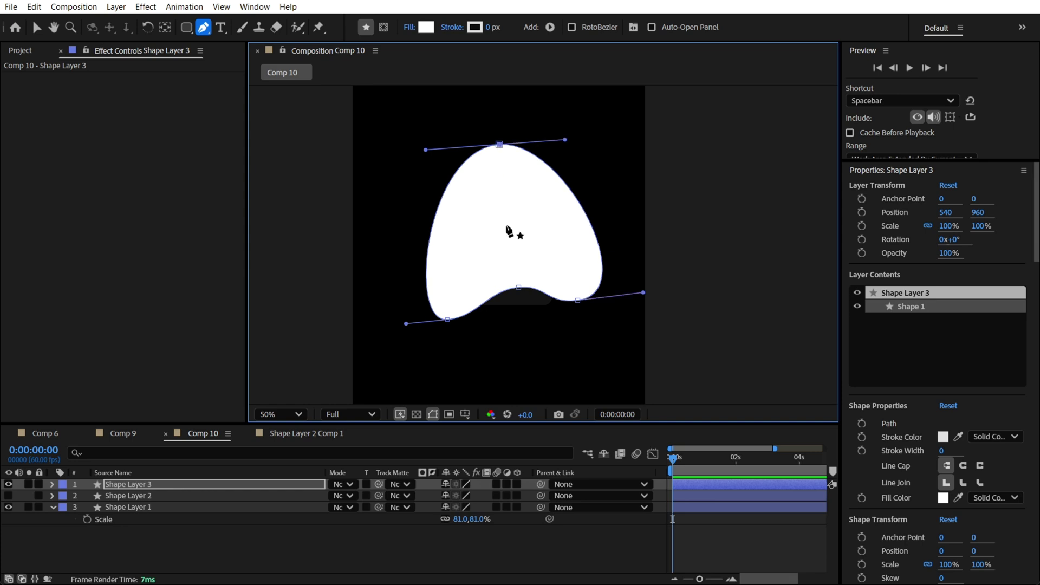
pyautogui.press('Delete')
# Finish the path edit, then open Shape Layer 2 Comp 1's fill Gradient Editor via Comp 9.
pyautogui.press('v')
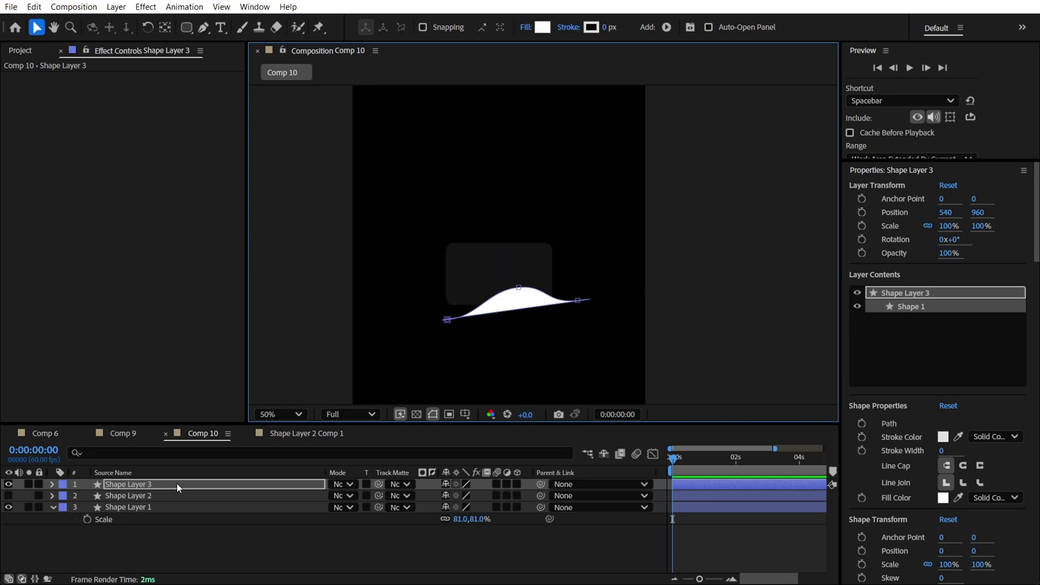
pyautogui.click(148, 484)
pyautogui.click(152, 437)
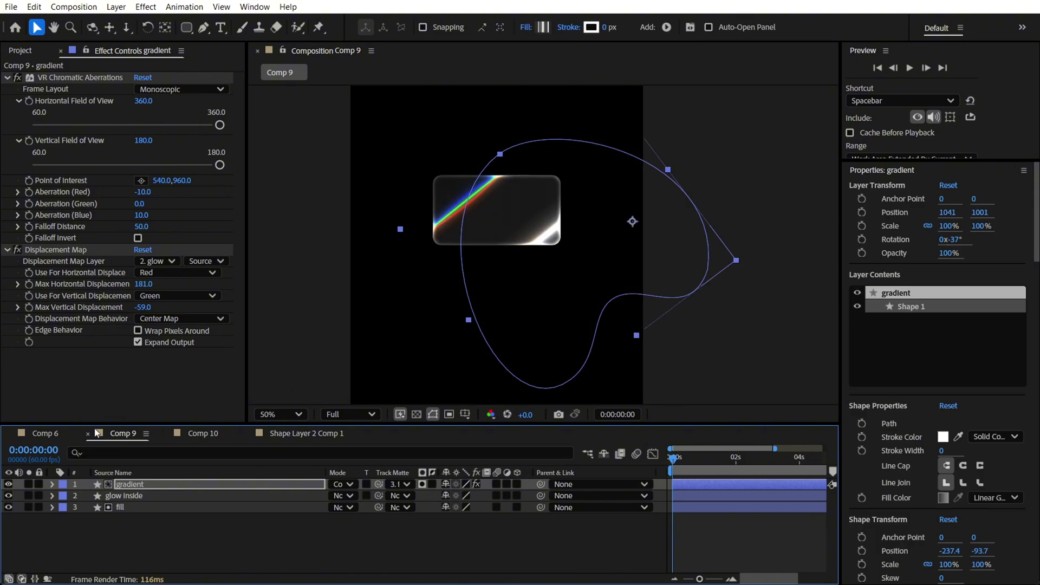
pyautogui.click(307, 433)
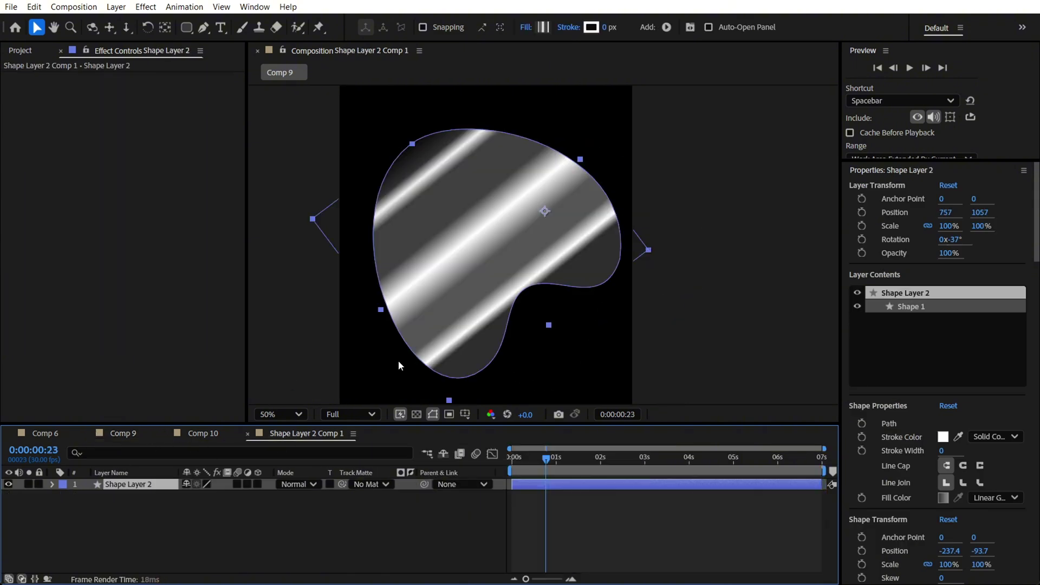
pyautogui.click(540, 30)
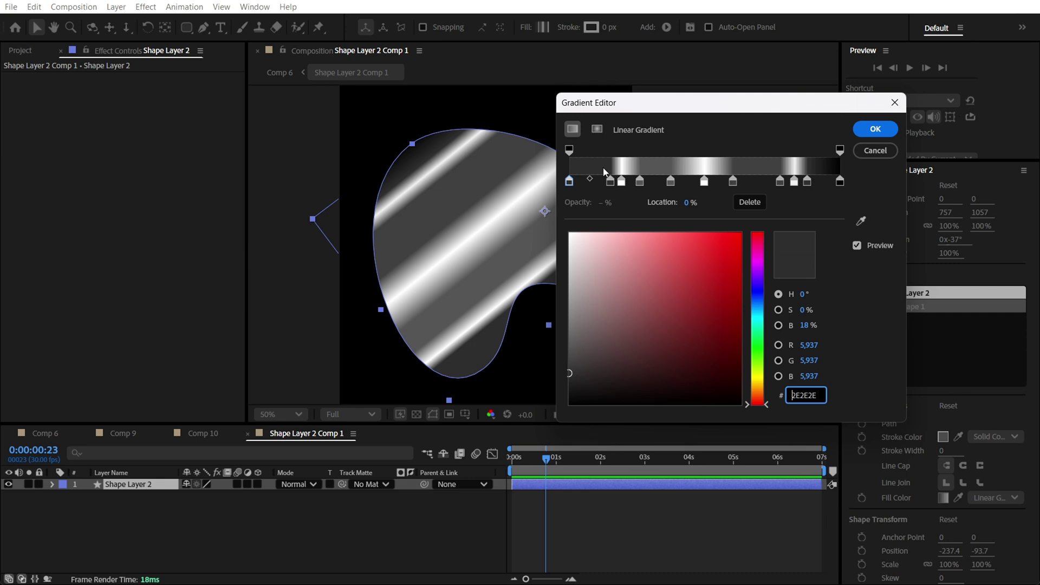
pyautogui.moveTo(749, 108); pyautogui.dragTo(741, 118)
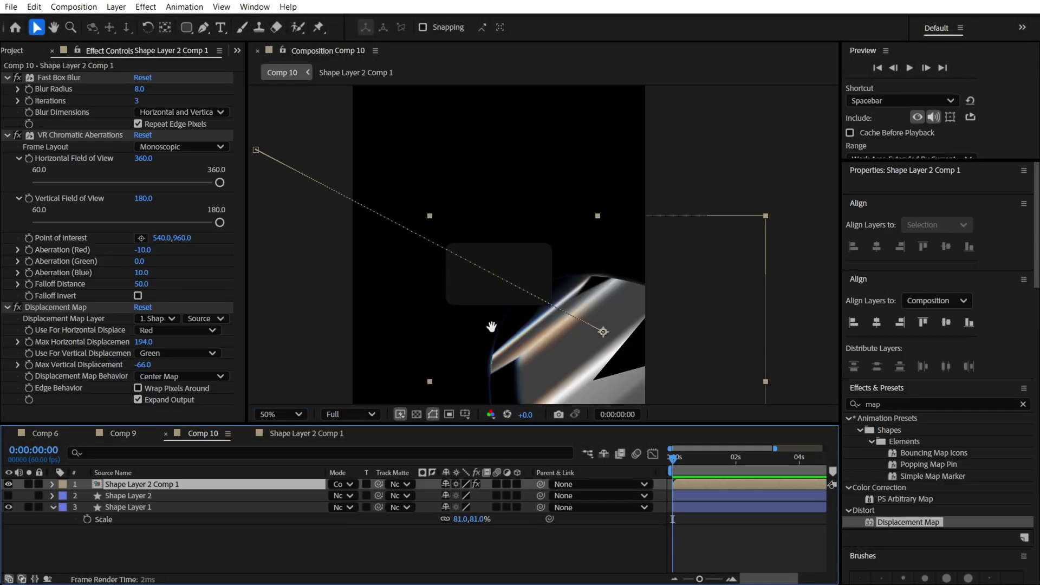
# Delete the chromatic aberration and all other effects from Shape Layer 2 Comp 1.
pyautogui.moveTo(480, 335); pyautogui.dragTo(452, 262)
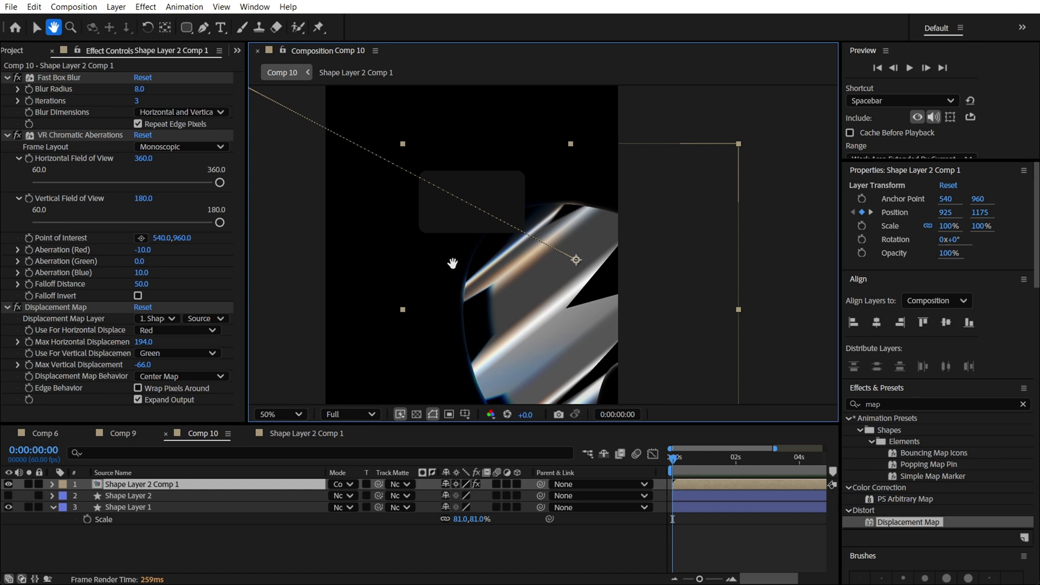
pyautogui.moveTo(512, 301); pyautogui.dragTo(470, 251)
pyautogui.click(34, 306)
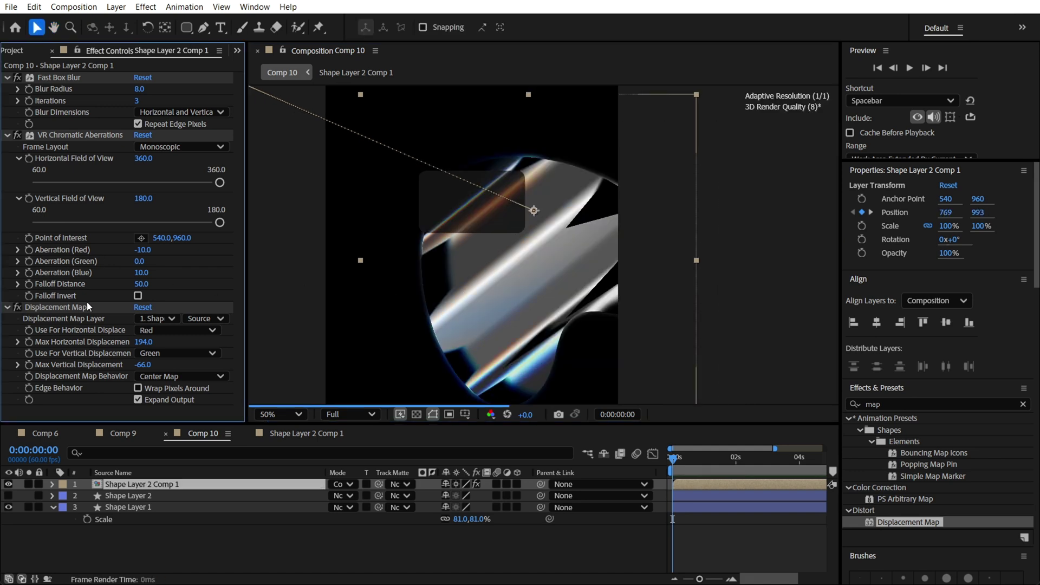
pyautogui.click(80, 135)
pyautogui.press('Delete')
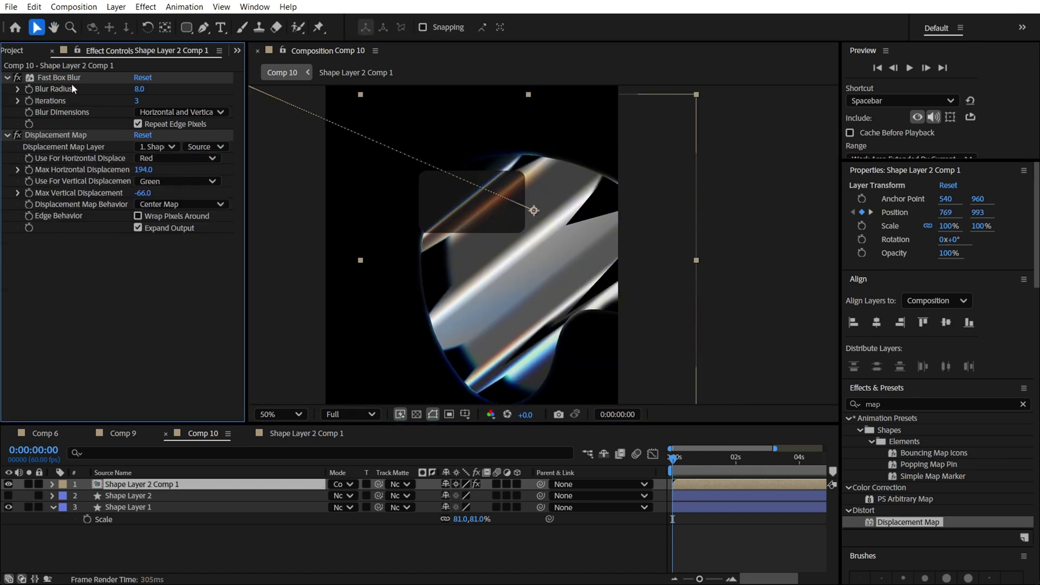
pyautogui.click(71, 80)
pyautogui.press('Delete')
pyautogui.click(67, 76)
pyautogui.press('Delete')
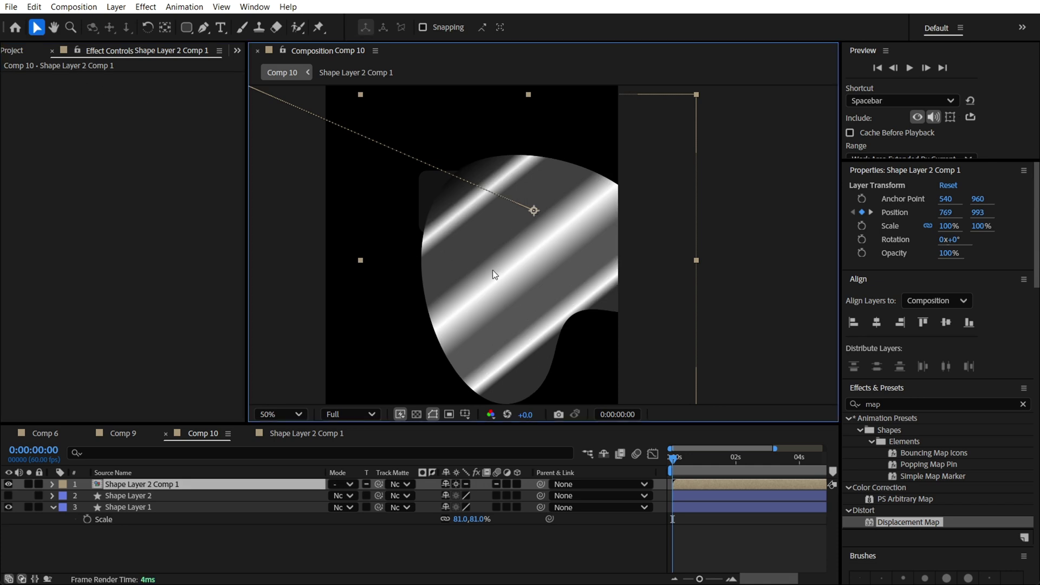
# Remove both Position keyframes from the precomp layer.
pyautogui.moveTo(492, 270); pyautogui.dragTo(512, 291)
pyautogui.press('u')
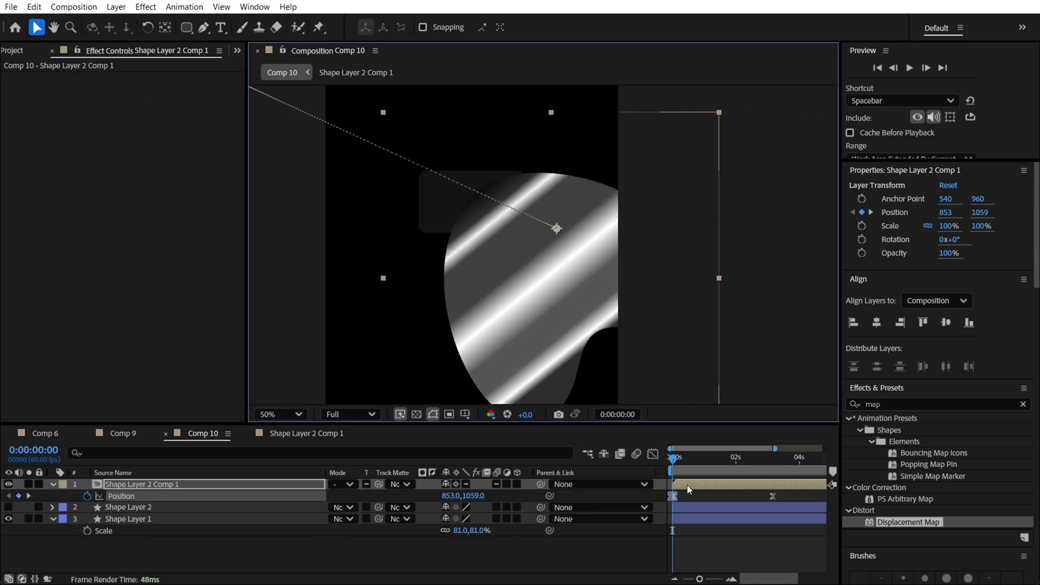
pyautogui.moveTo(798, 497); pyautogui.dragTo(668, 496)
pyautogui.press('Delete')
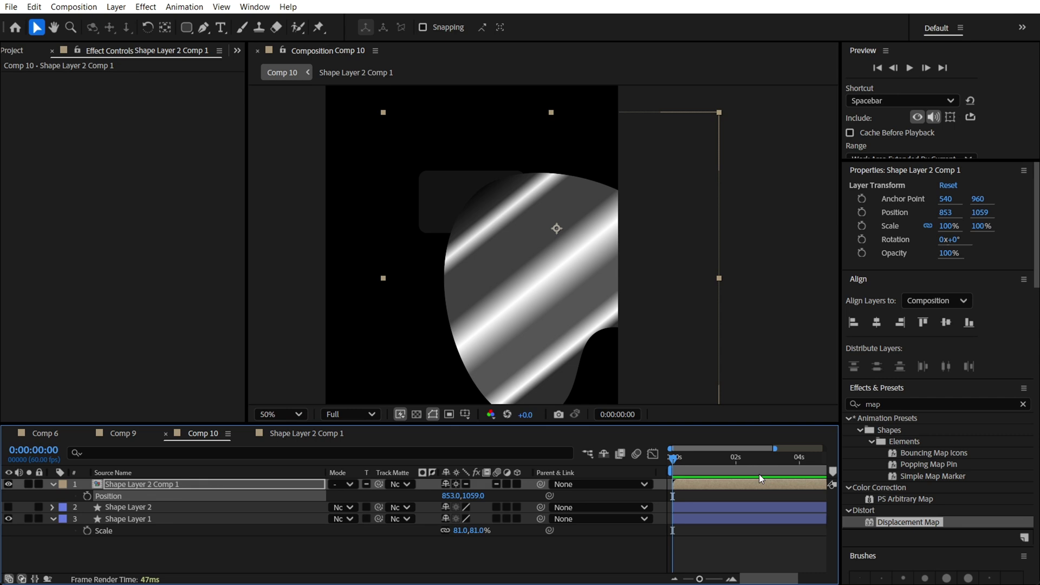
pyautogui.moveTo(529, 314); pyautogui.dragTo(457, 278)
# Try rotations of 27° and 9°, revert to 0°, and move the layer to 1097, 1179.
pyautogui.press('r')
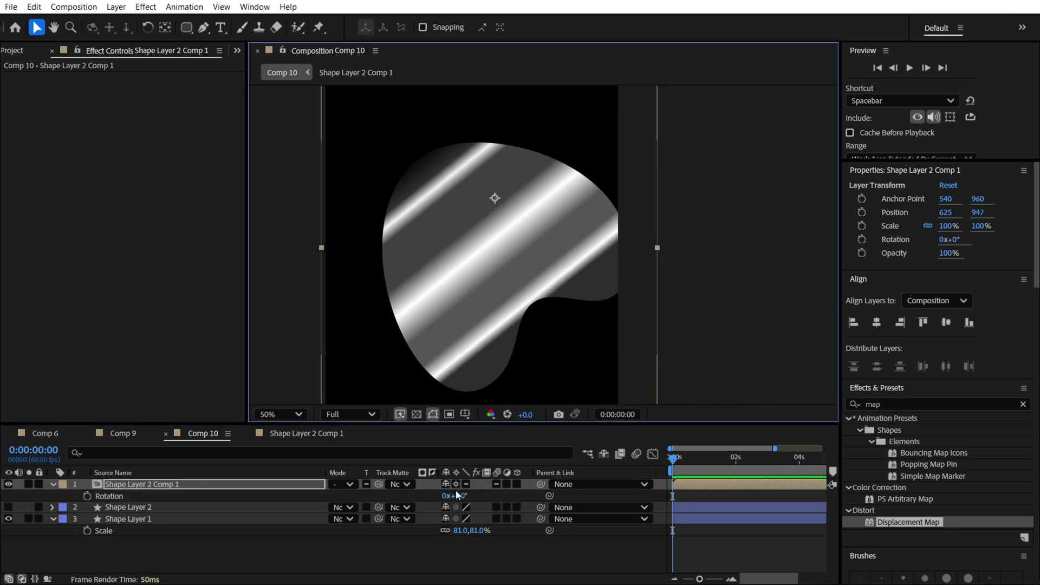
pyautogui.moveTo(458, 496); pyautogui.dragTo(482, 497)
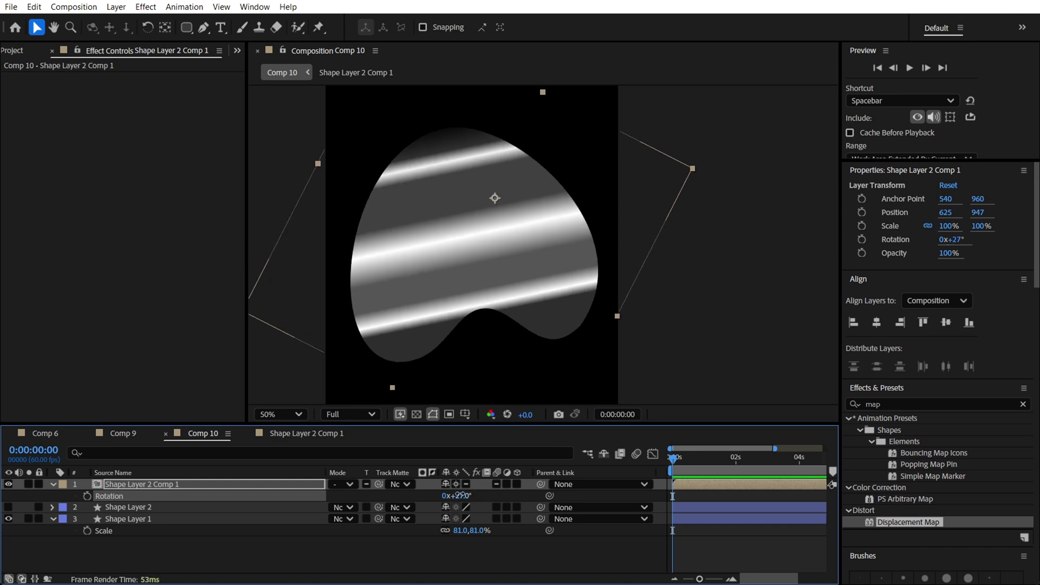
pyautogui.moveTo(460, 495); pyautogui.dragTo(450, 495)
pyautogui.hotkey('ctrl', 'z')
pyautogui.hotkey('ctrl', 'z')
pyautogui.moveTo(471, 286)
pyautogui.mouseDown()
pyautogui.moveTo(549, 348)
pyautogui.moveTo(490, 277)
pyautogui.mouseUp()
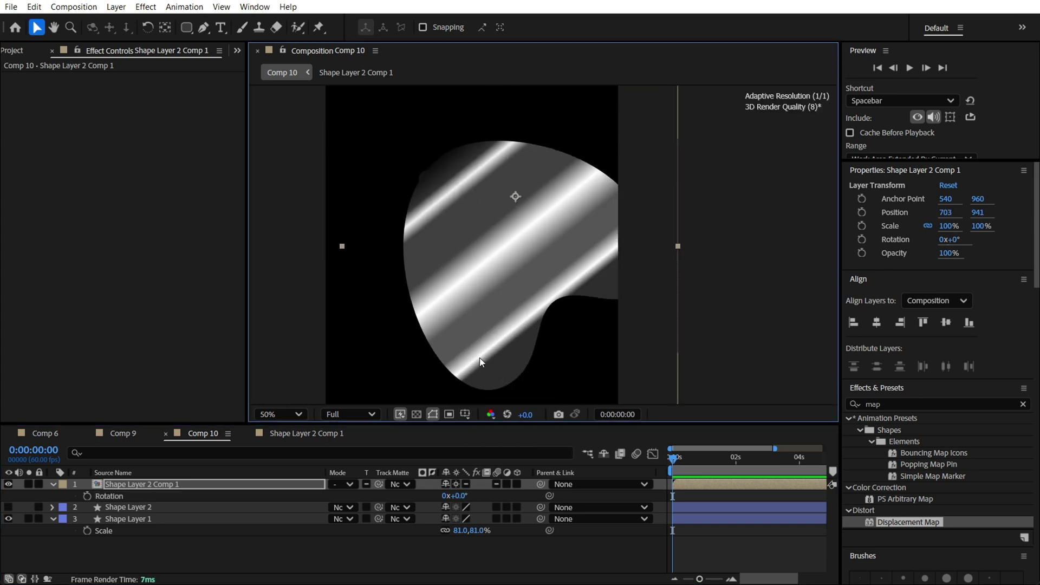
pyautogui.press('r')
pyautogui.press('r')
pyautogui.moveTo(460, 495)
pyautogui.mouseDown()
pyautogui.moveTo(478, 496)
pyautogui.moveTo(456, 495)
pyautogui.mouseUp()
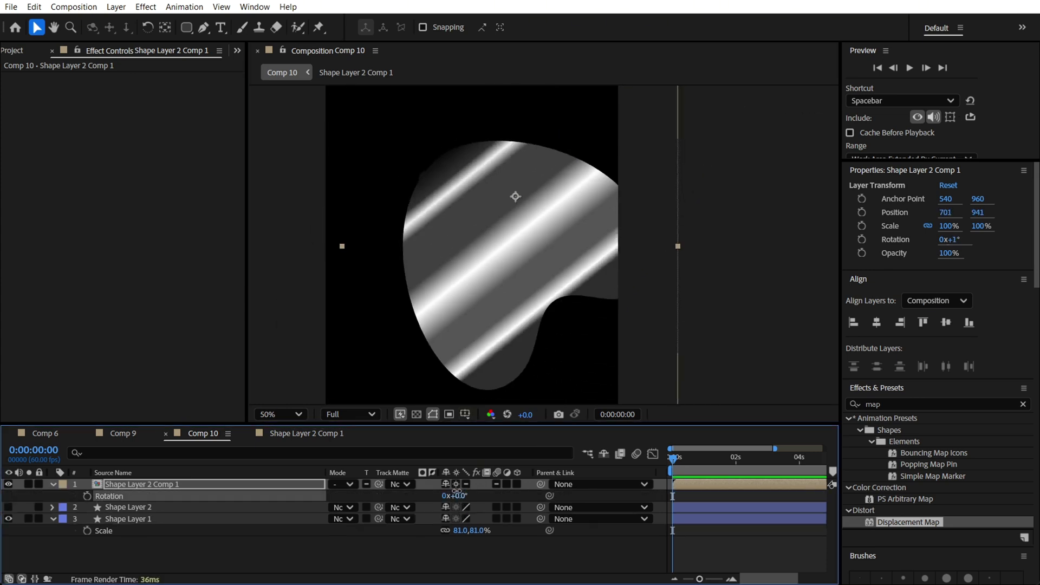
pyautogui.moveTo(515, 278); pyautogui.dragTo(580, 319)
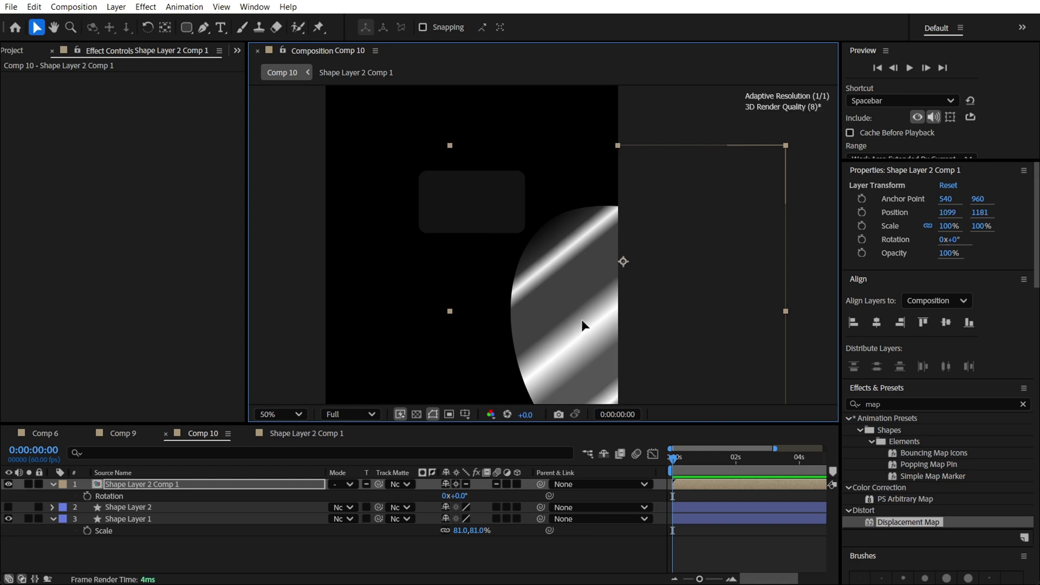
# Set the striped layer's blend mode to Color Dodge and nudge it to 1055, 1159.
pyautogui.click(341, 495)
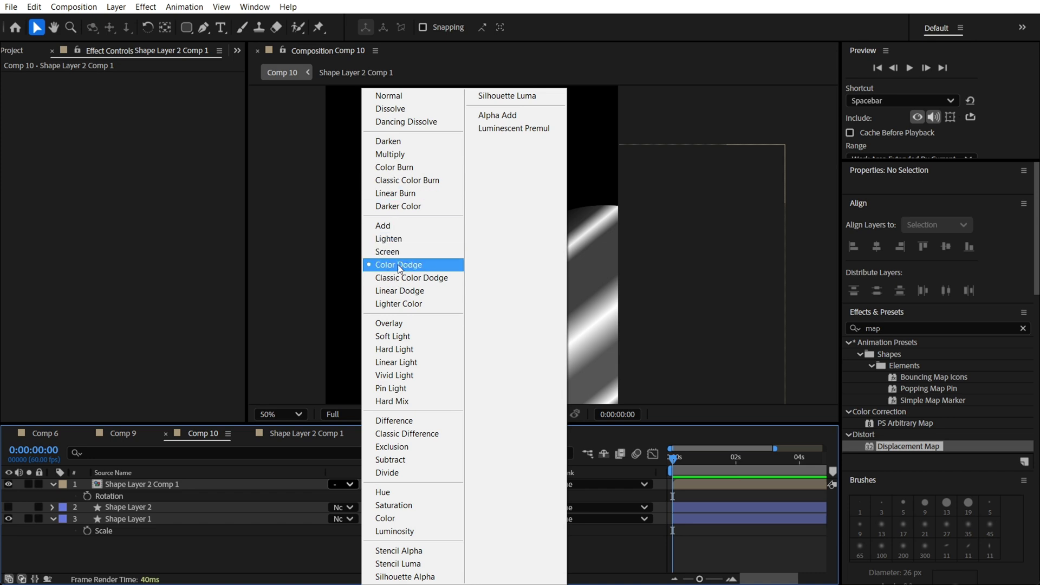
pyautogui.click(398, 265)
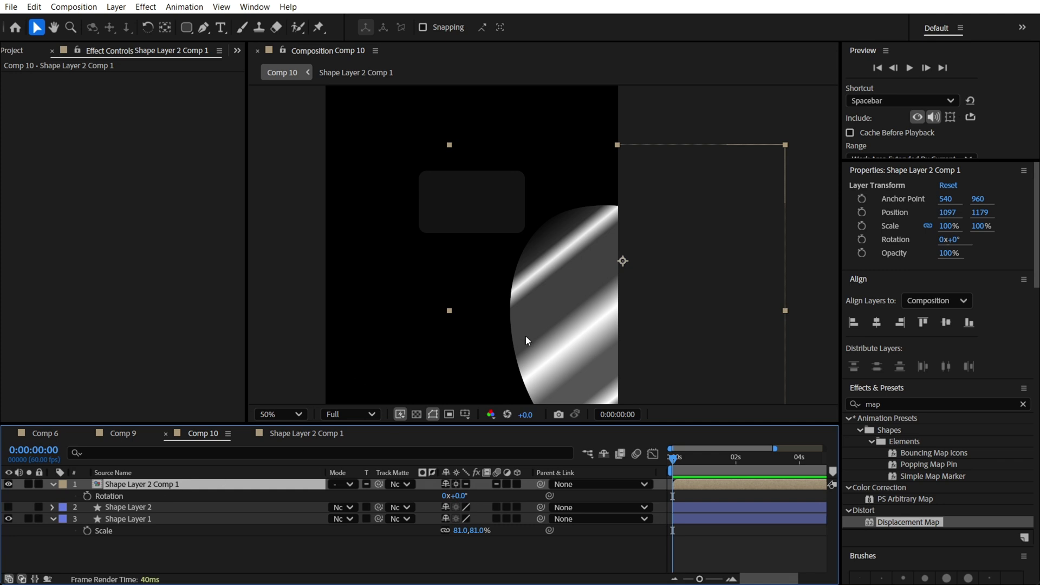
pyautogui.moveTo(526, 336)
pyautogui.mouseDown()
pyautogui.moveTo(470, 300)
pyautogui.moveTo(533, 339)
pyautogui.mouseUp()
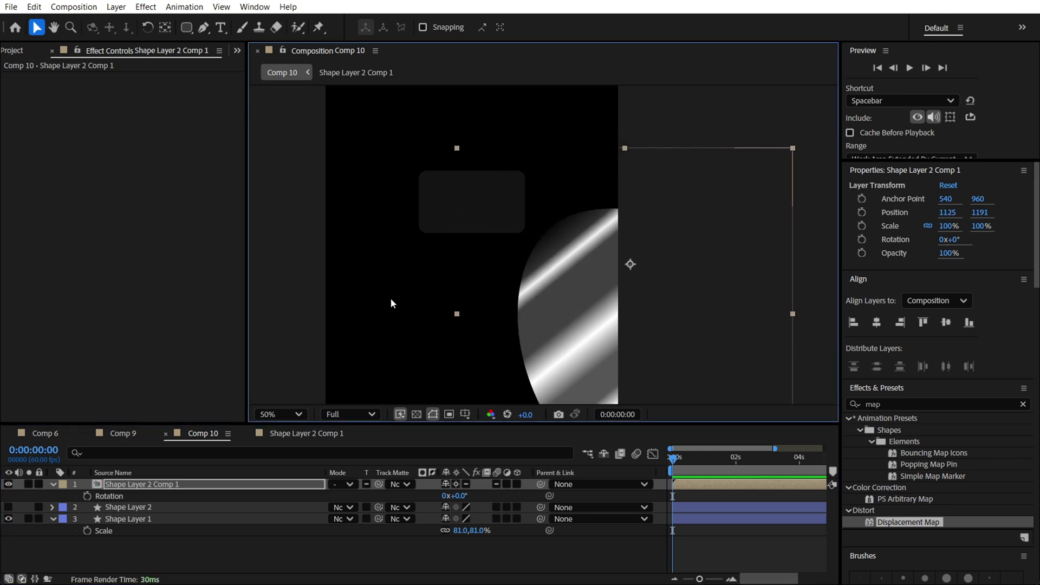
pyautogui.moveTo(533, 285); pyautogui.dragTo(529, 282)
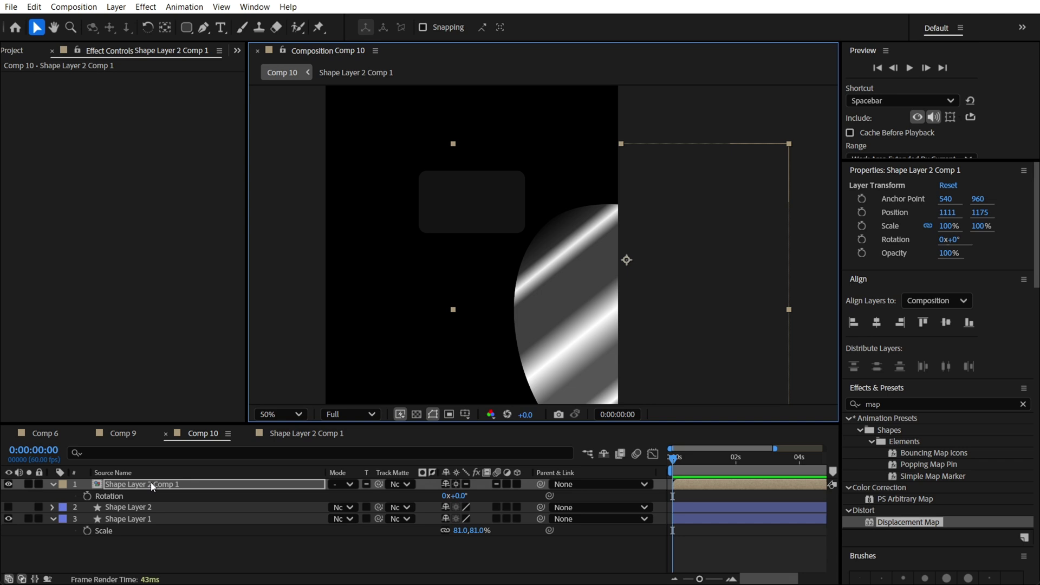
# Open the precomp's contents, glance at Comp 9, and return to Comp 10.
pyautogui.click(202, 549)
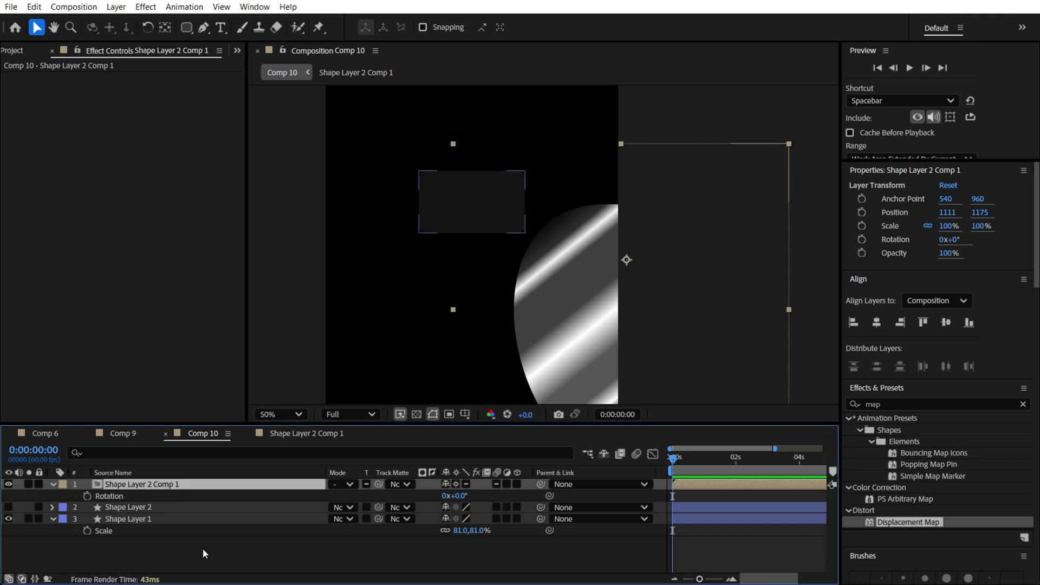
pyautogui.doubleClick(216, 490)
pyautogui.click(152, 495)
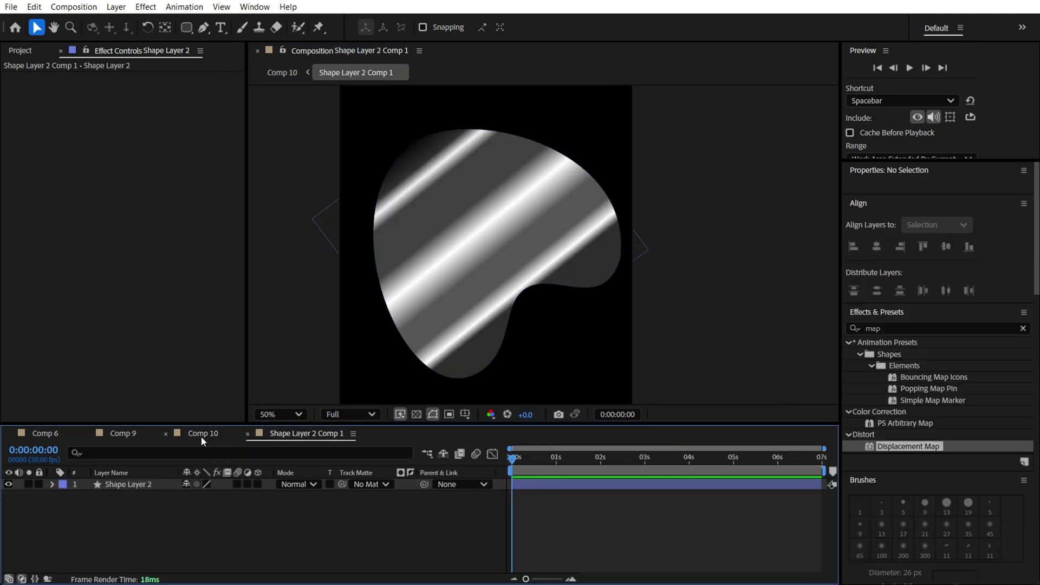
pyautogui.click(201, 436)
pyautogui.click(130, 433)
pyautogui.click(203, 434)
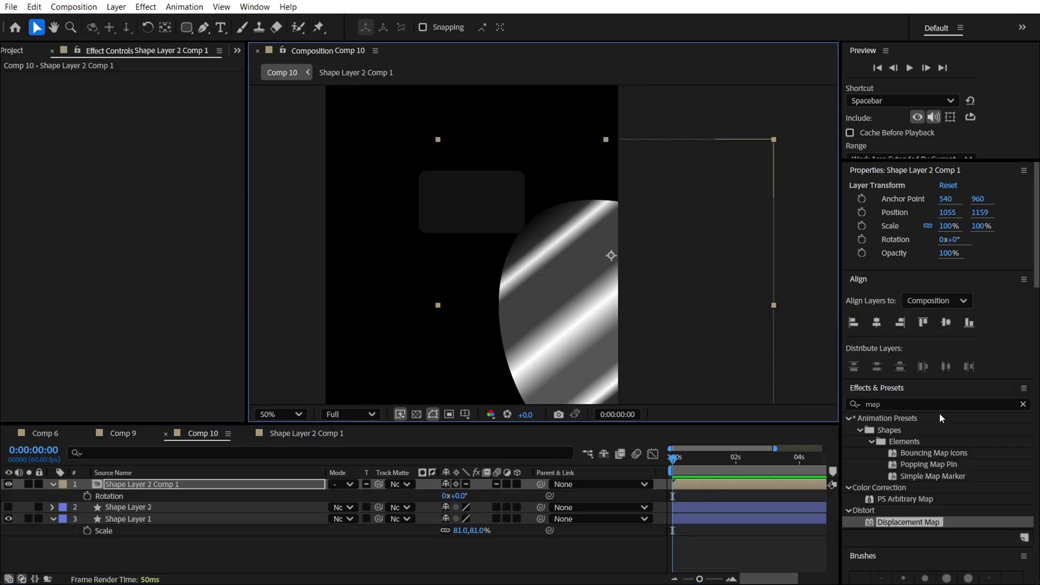
# Apply Fast Box Blur to the sweep layer with a radius of 5.
pyautogui.click(919, 404)
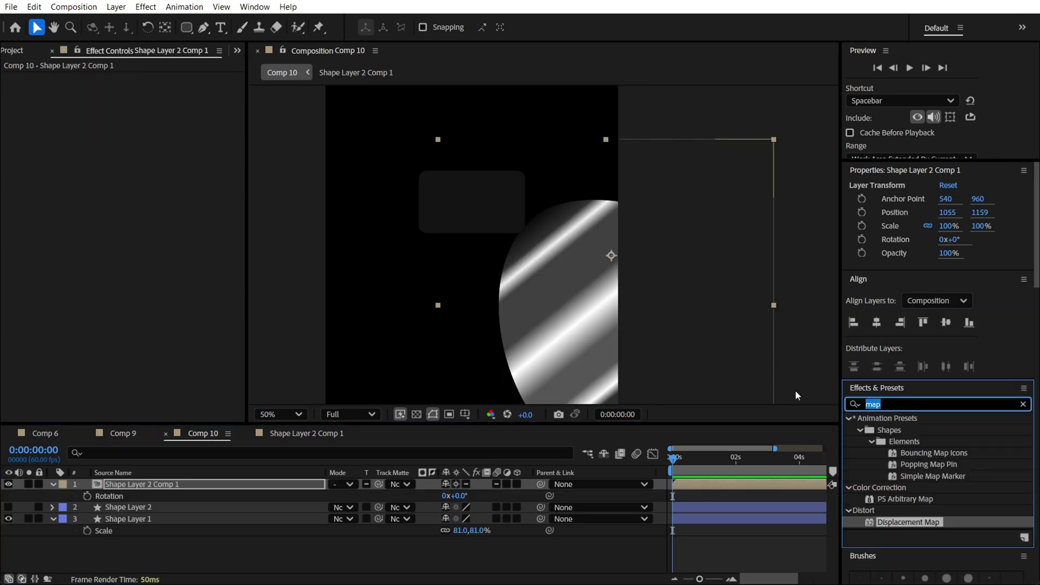
pyautogui.write('fas')
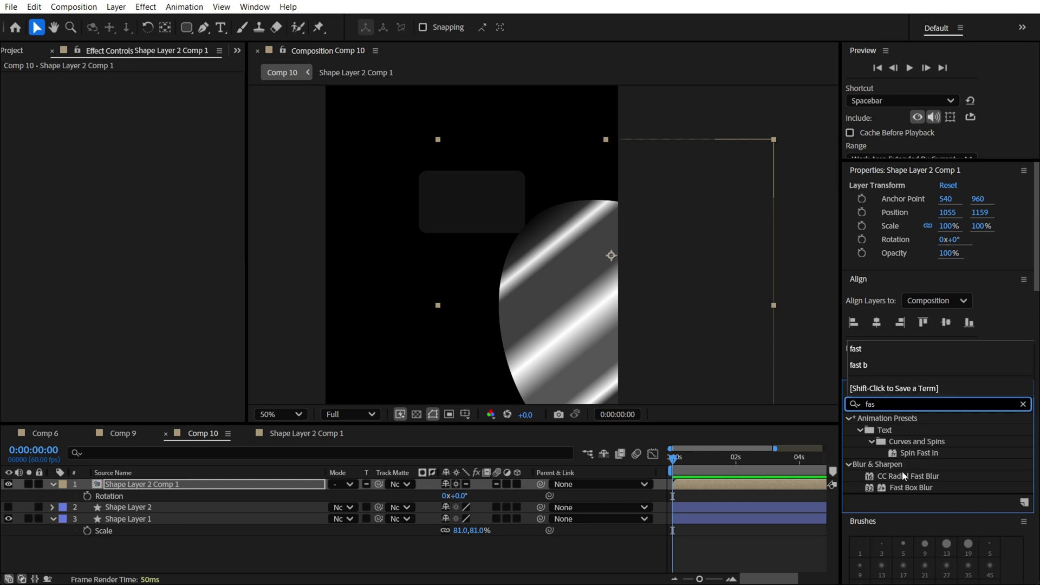
pyautogui.moveTo(910, 487); pyautogui.dragTo(622, 310)
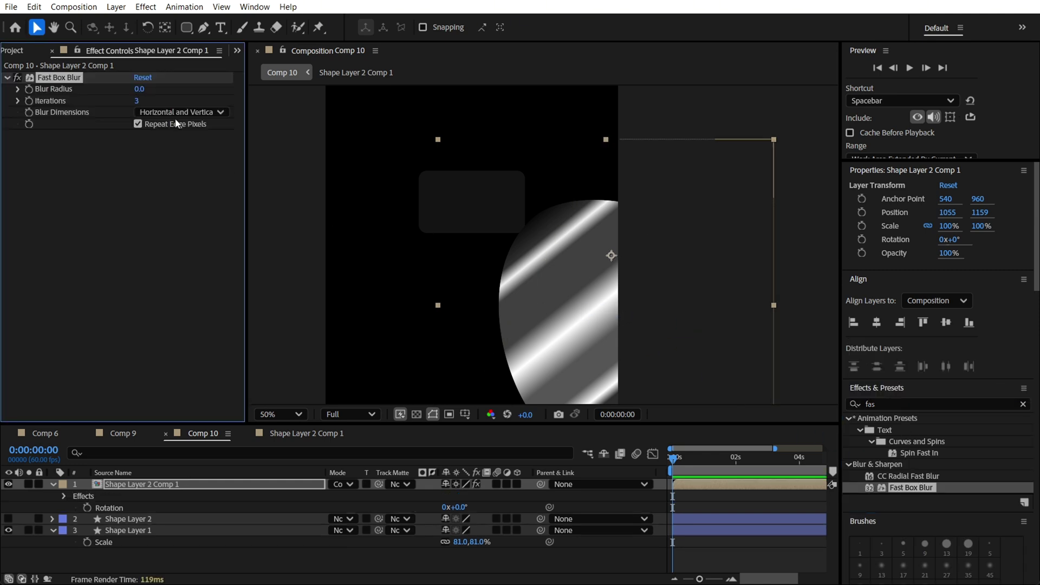
pyautogui.write('5')
pyautogui.press('Return')
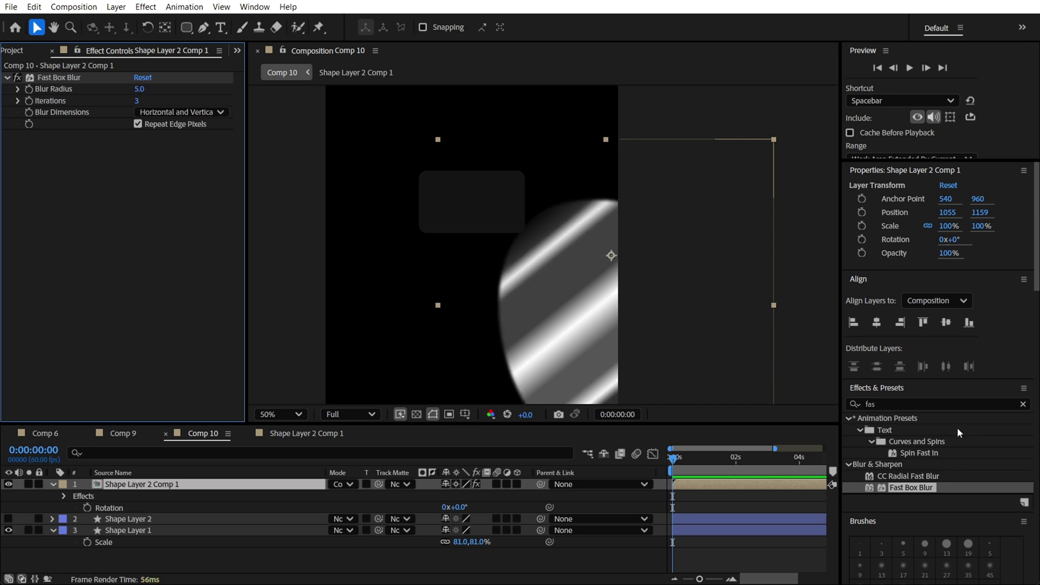
# Add VR Chromatic Aberrations to the sweep layer and move it up-left over the tile.
pyautogui.click(909, 395)
pyautogui.write('vr')
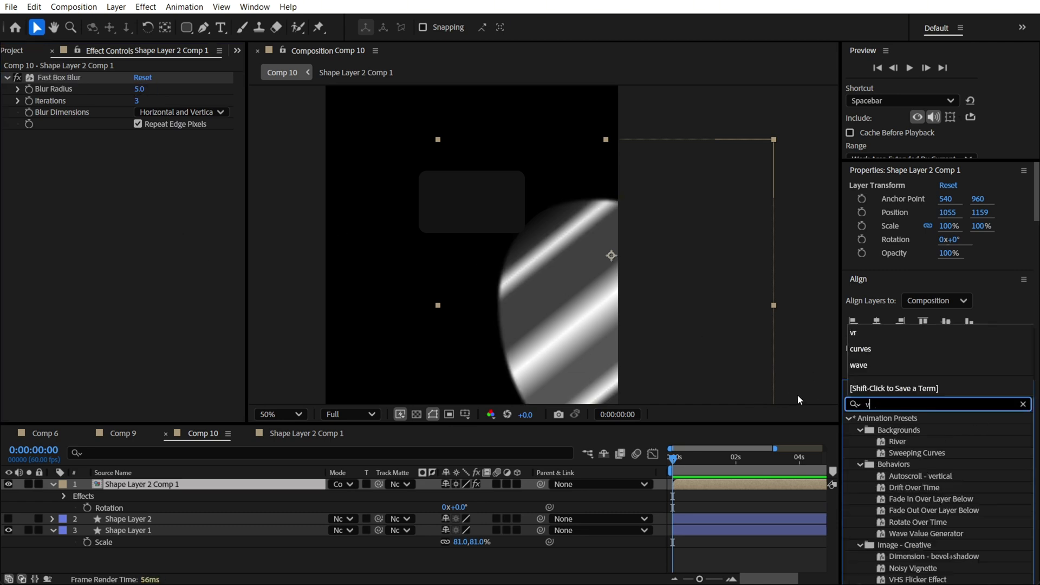
pyautogui.moveTo(932, 441); pyautogui.dragTo(228, 284)
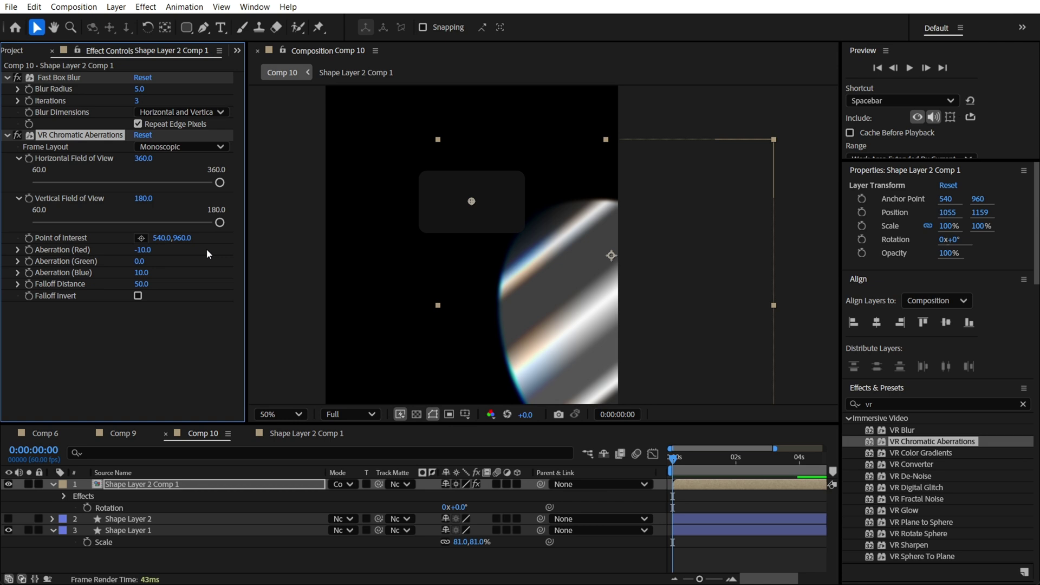
pyautogui.click(152, 329)
pyautogui.moveTo(605, 302); pyautogui.dragTo(549, 271)
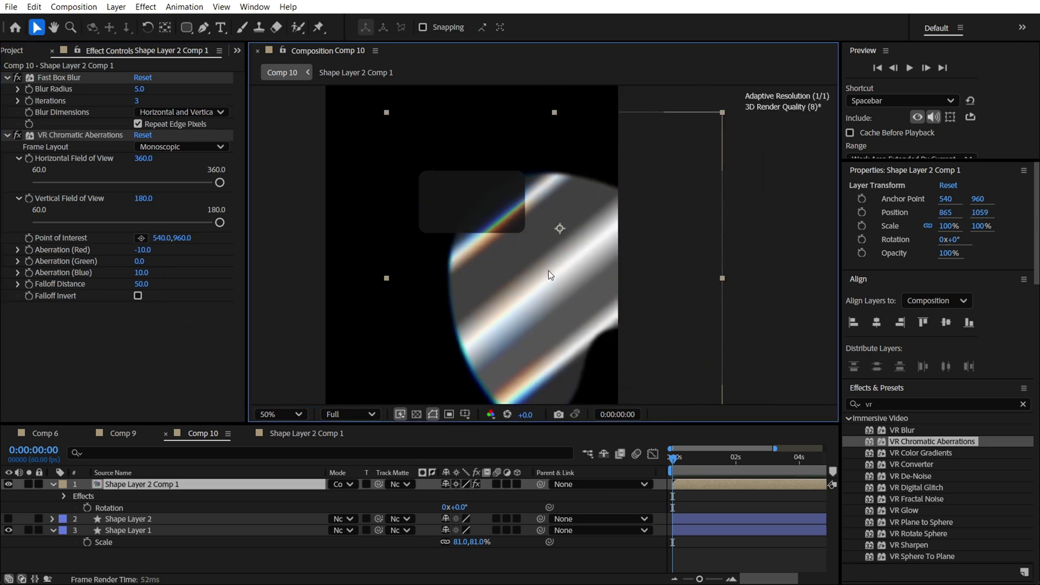
# Add a Displacement Map to the sweep layer and pick its driving layer.
pyautogui.moveTo(891, 403); pyautogui.dragTo(809, 394)
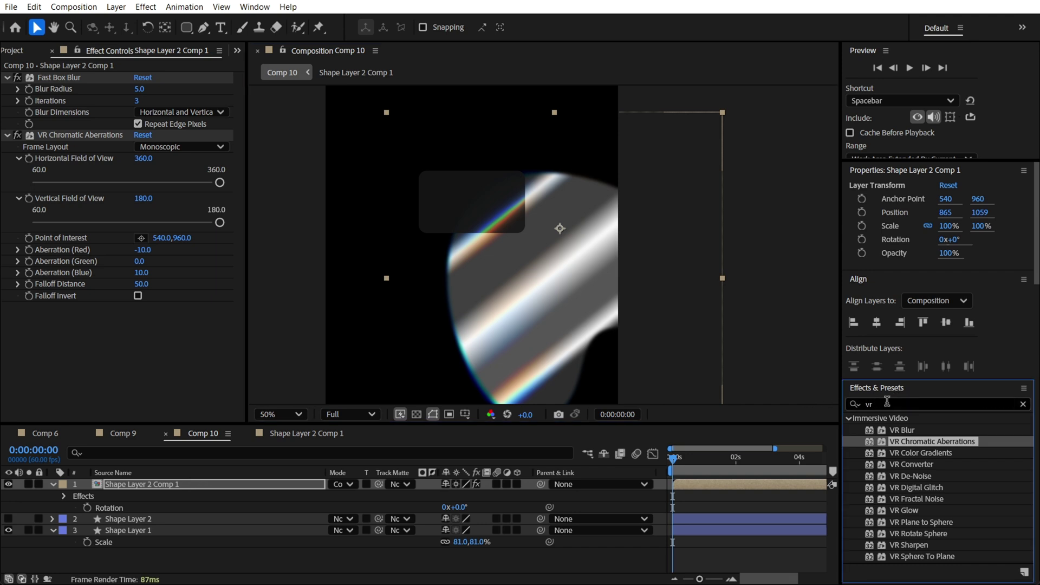
pyautogui.moveTo(886, 403); pyautogui.dragTo(797, 386)
pyautogui.write('map')
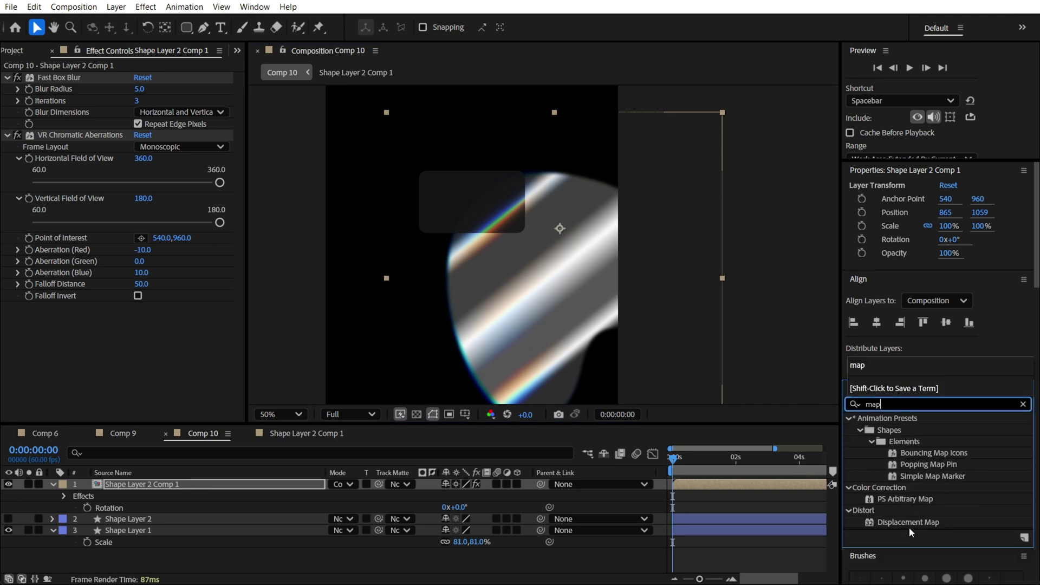
pyautogui.moveTo(909, 528); pyautogui.dragTo(161, 361)
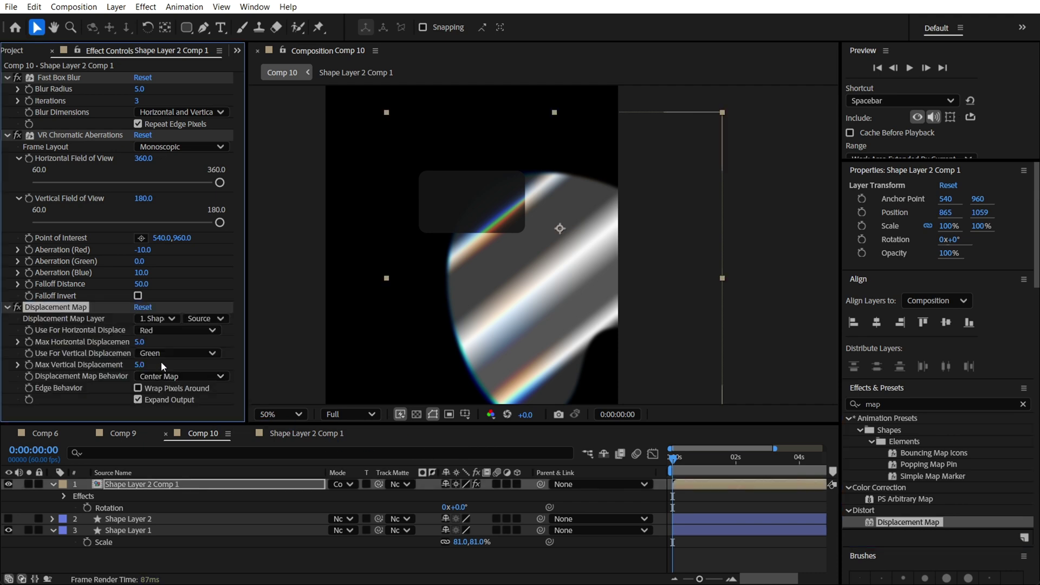
pyautogui.click(155, 318)
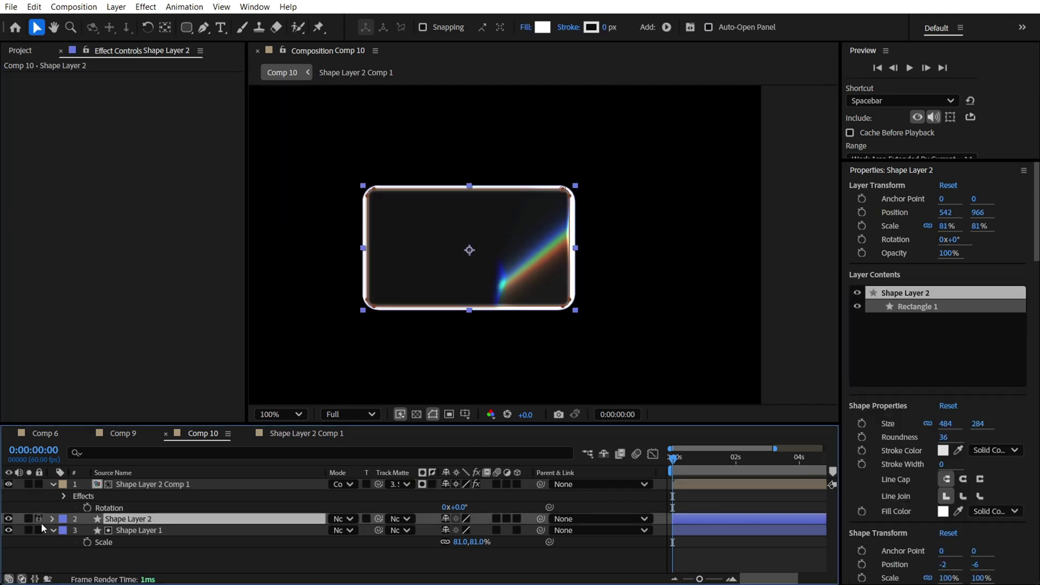
# Pre-compose Shape Layer 2, the white-bordered tile, into a new composition.
pyautogui.rightClick(142, 520)
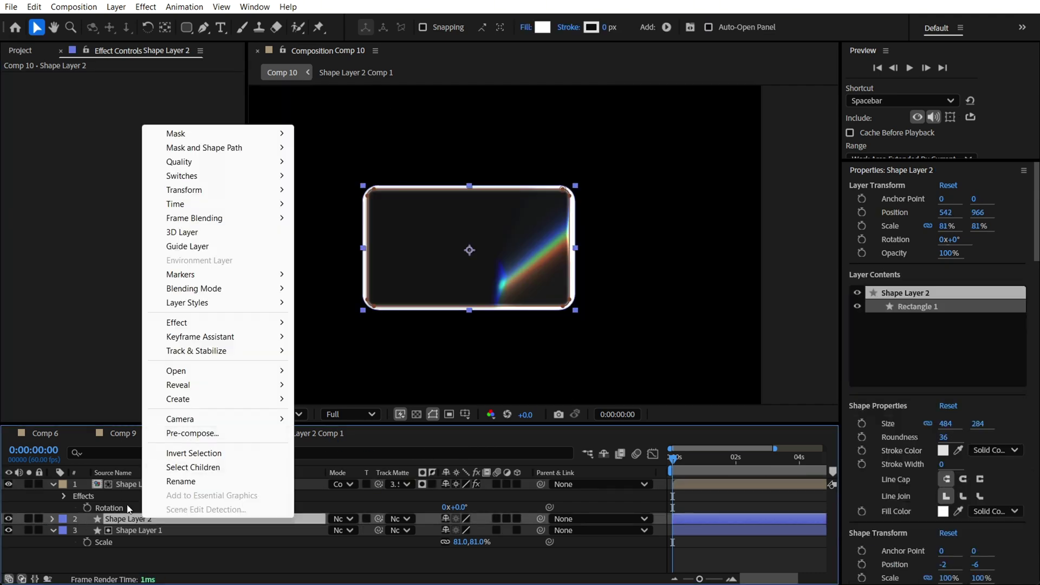
pyautogui.click(181, 433)
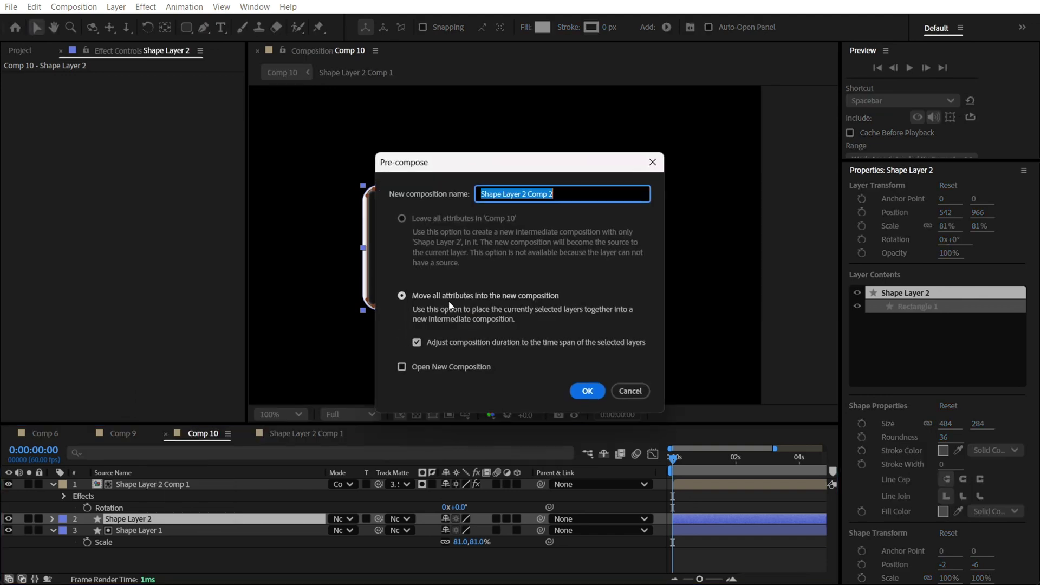
pyautogui.click(585, 391)
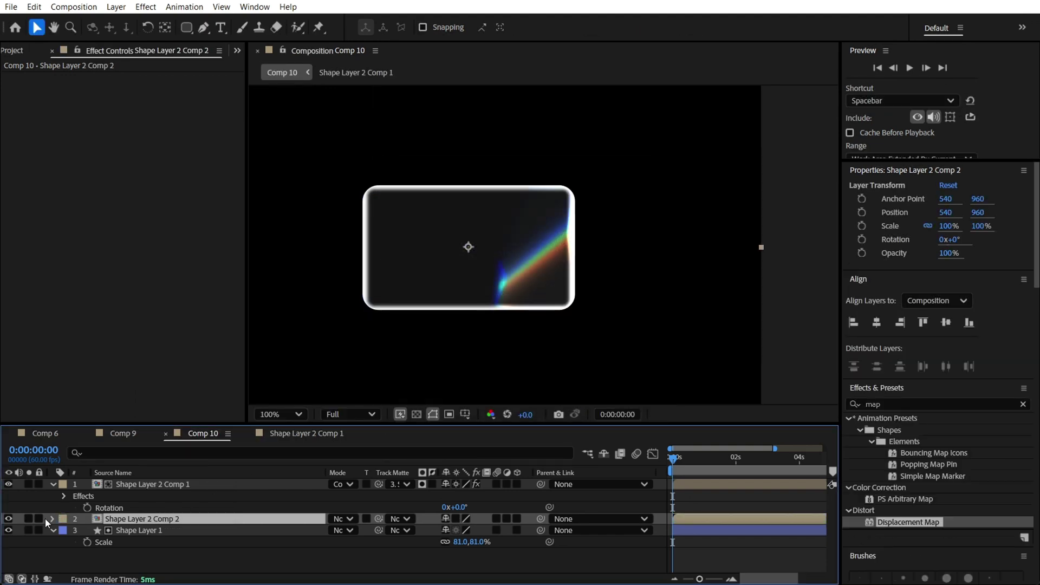
# Apply Displacement Map to Shape Layer 2 Comp 1, using hidden Shape Layer 2 Comp 2 as source.
pyautogui.click(144, 483)
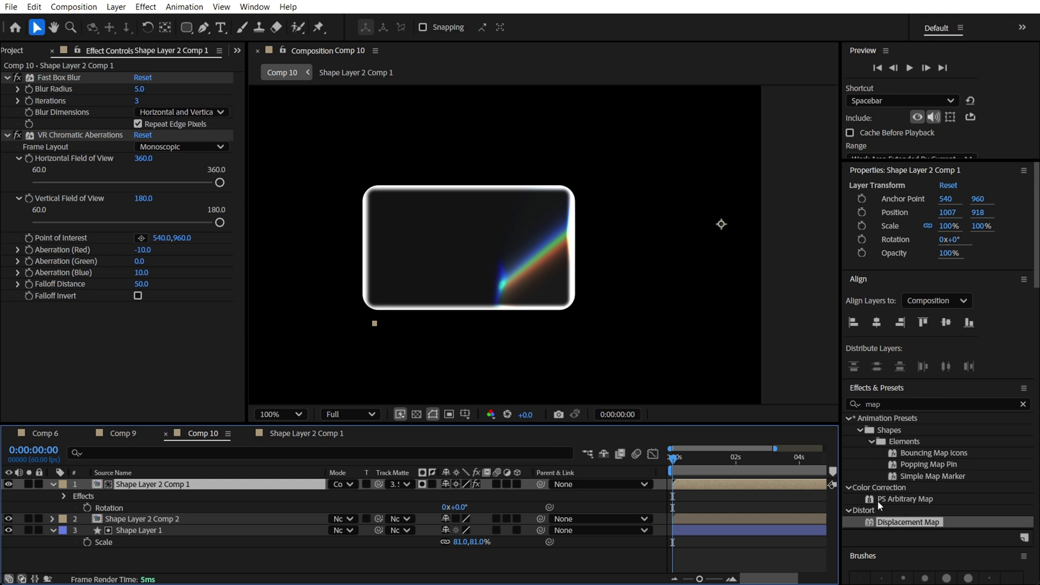
pyautogui.moveTo(896, 522); pyautogui.dragTo(255, 342)
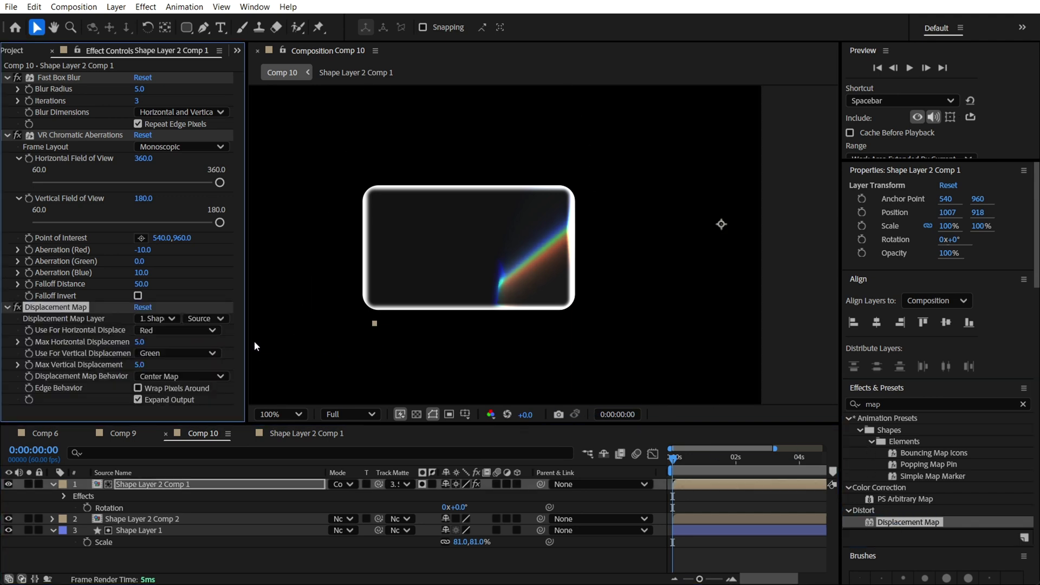
pyautogui.click(170, 319)
pyautogui.click(202, 368)
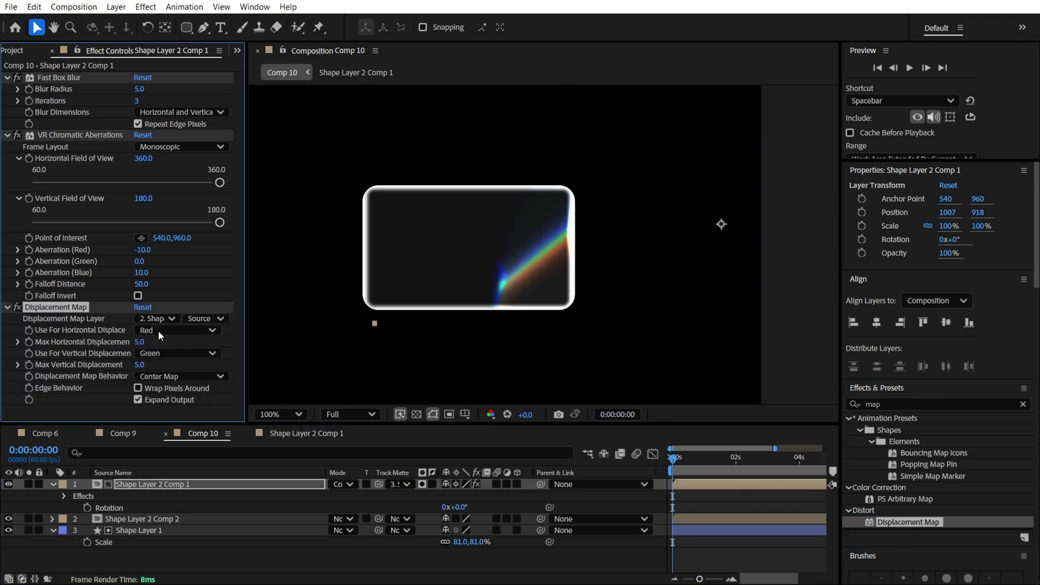
pyautogui.click(9, 519)
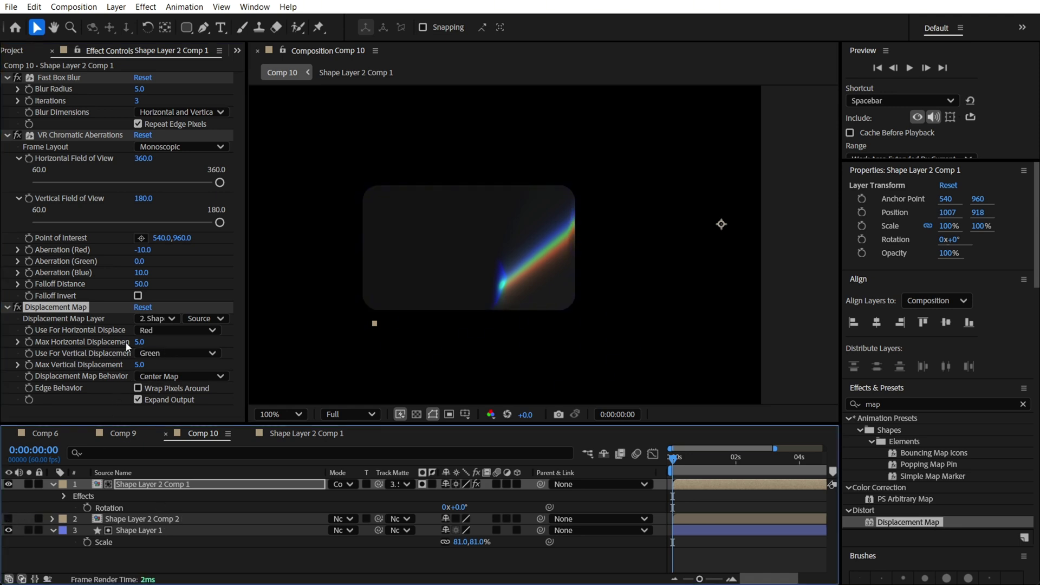
# Set maximum horizontal displacement to 261 and maximum vertical displacement to -48.
pyautogui.click(140, 342)
pyautogui.write('1')
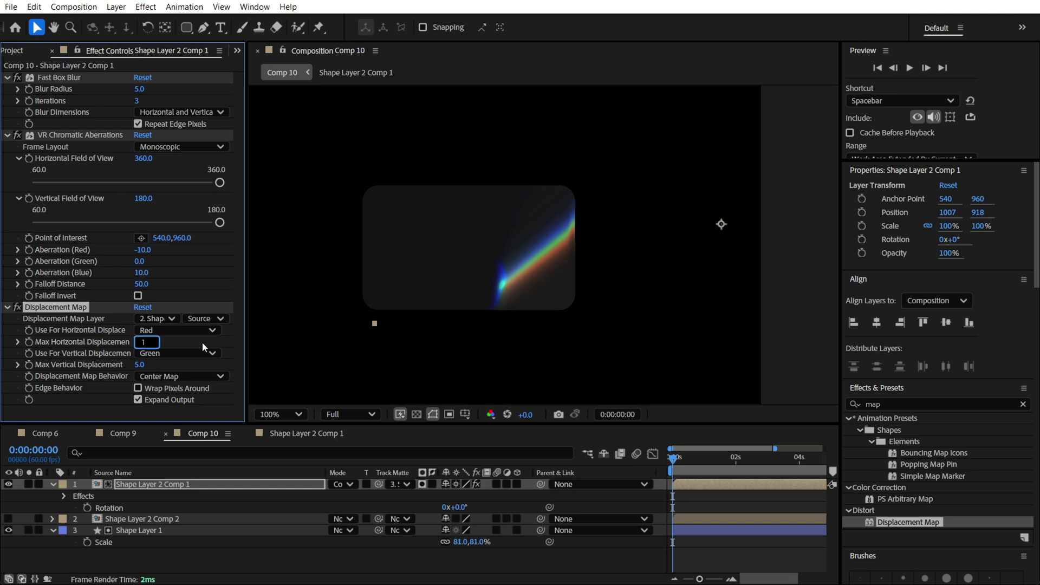
pyautogui.write('96')
pyautogui.click(140, 364)
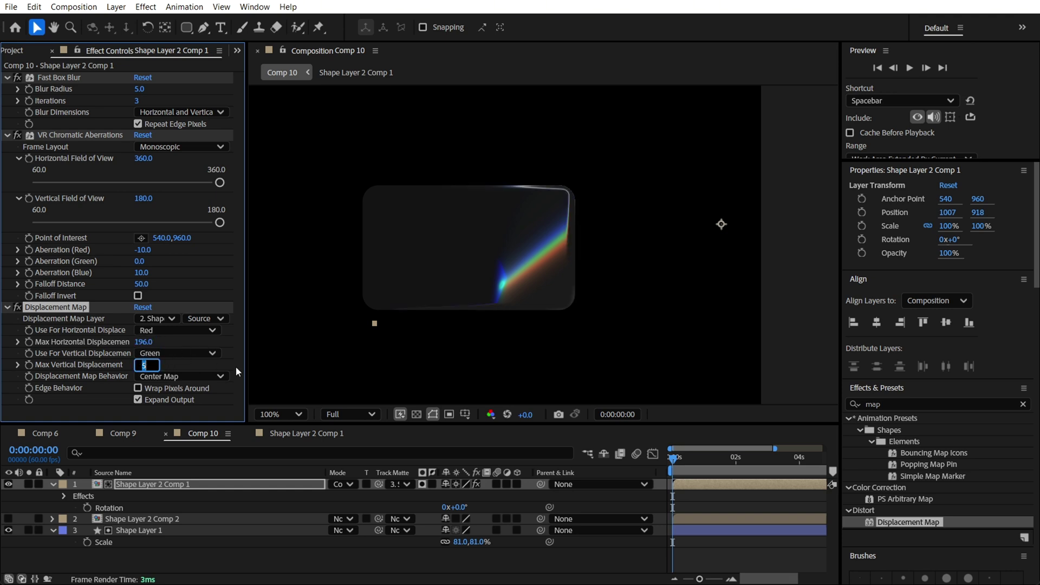
pyautogui.write('-66')
pyautogui.click(198, 366)
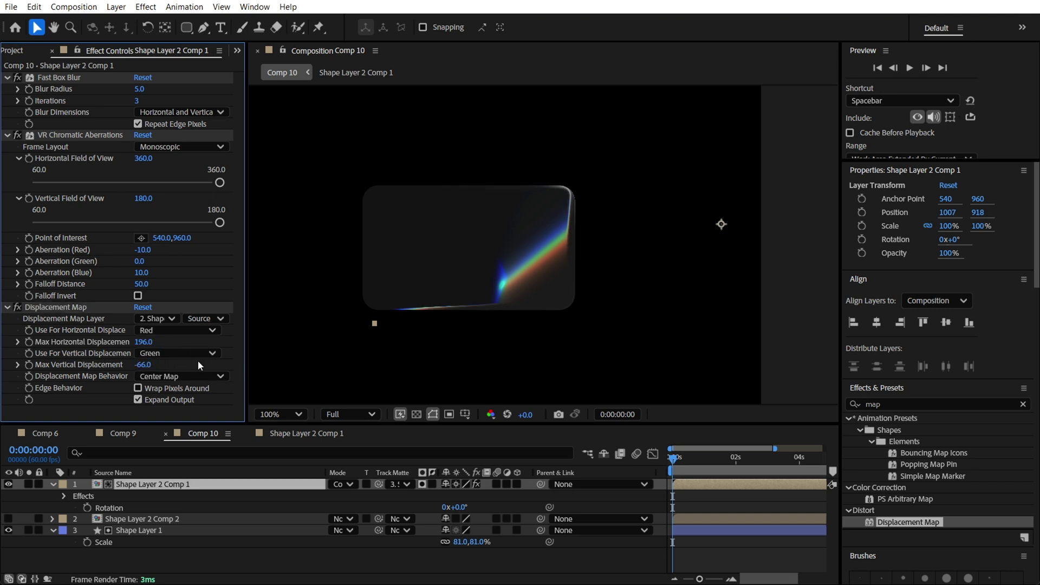
pyautogui.moveTo(144, 365); pyautogui.dragTo(194, 347)
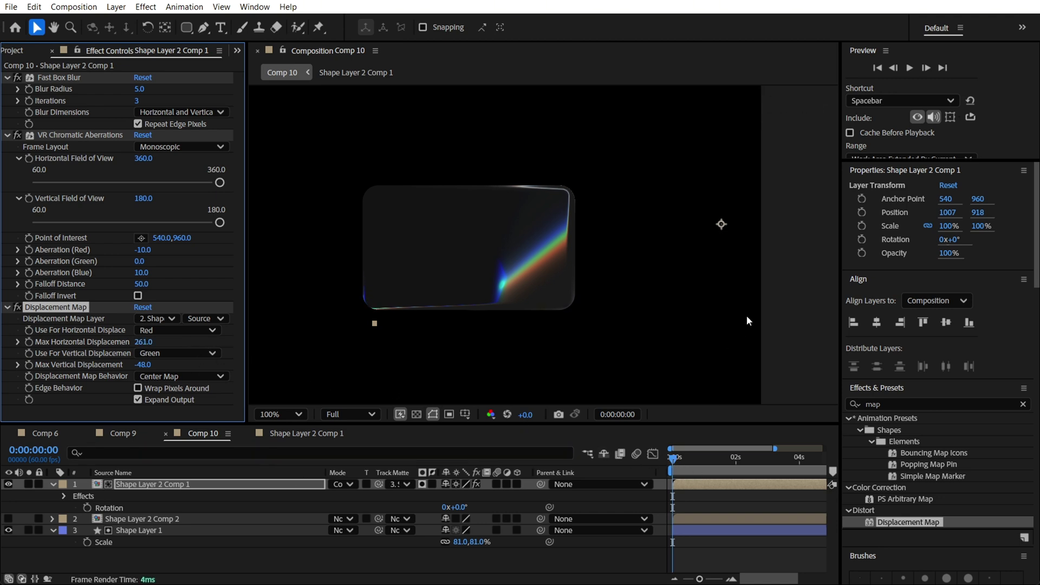
# Keyframe the sweep layer's Position at the start (1334, 1079) and at a later diagonal end pose.
pyautogui.moveTo(747, 317); pyautogui.dragTo(711, 355)
pyautogui.scroll(-2, 655, 301)
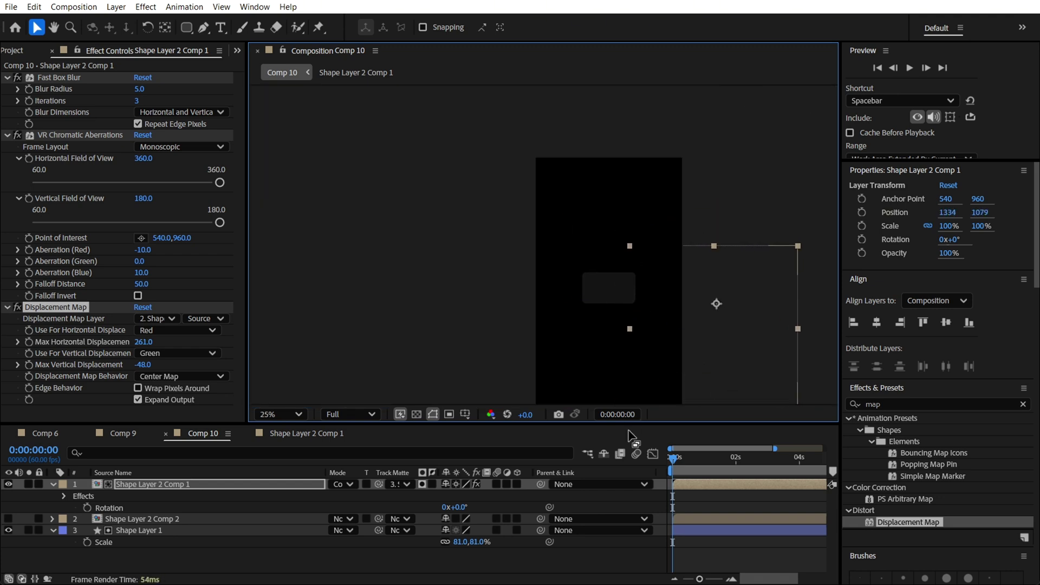
pyautogui.click(217, 484)
pyautogui.press('p')
pyautogui.click(87, 496)
pyautogui.moveTo(672, 460); pyautogui.dragTo(731, 459)
# Trim the work area to the animation's length and return to the start.
pyautogui.press('n')
pyautogui.moveTo(677, 354); pyautogui.dragTo(564, 286)
pyautogui.click(579, 457)
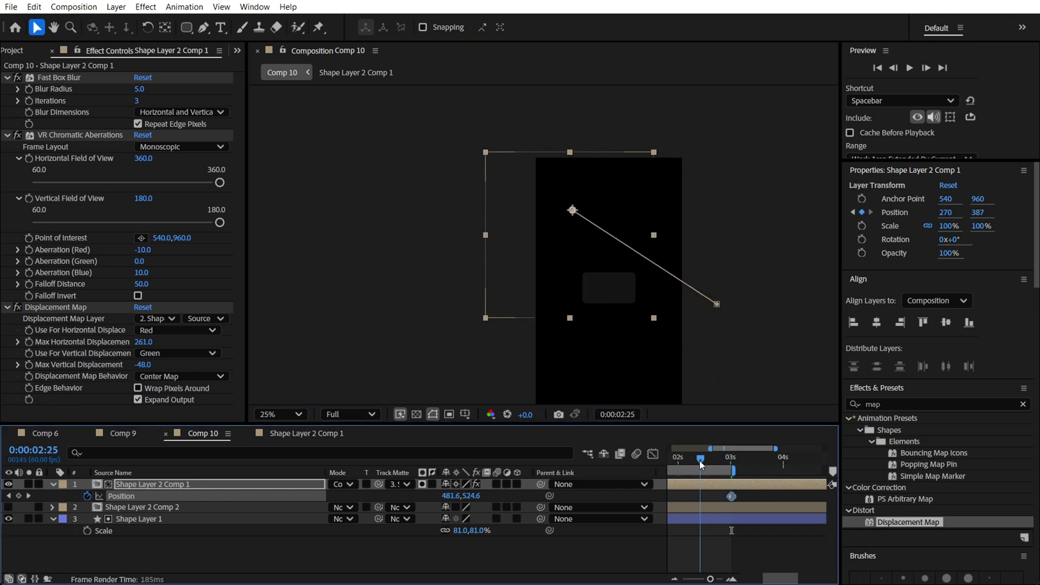
pyautogui.press('Home')
pyautogui.scroll(-2, 717, 481)
# Apply Easy Ease to both Position keyframes and sharpen the speed curve's influence.
pyautogui.press('F9')
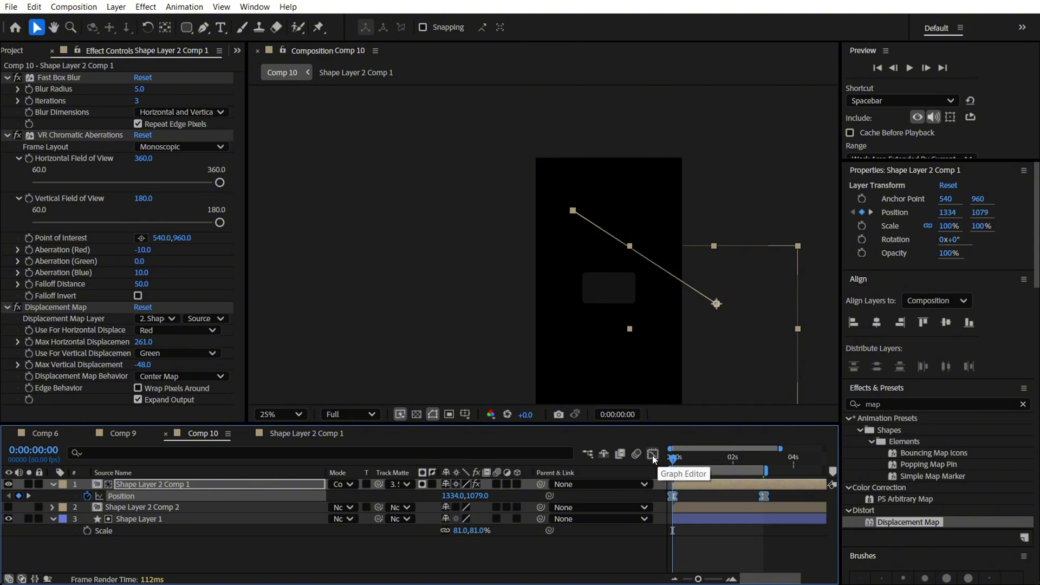
pyautogui.click(654, 454)
pyautogui.moveTo(686, 547); pyautogui.dragTo(732, 547)
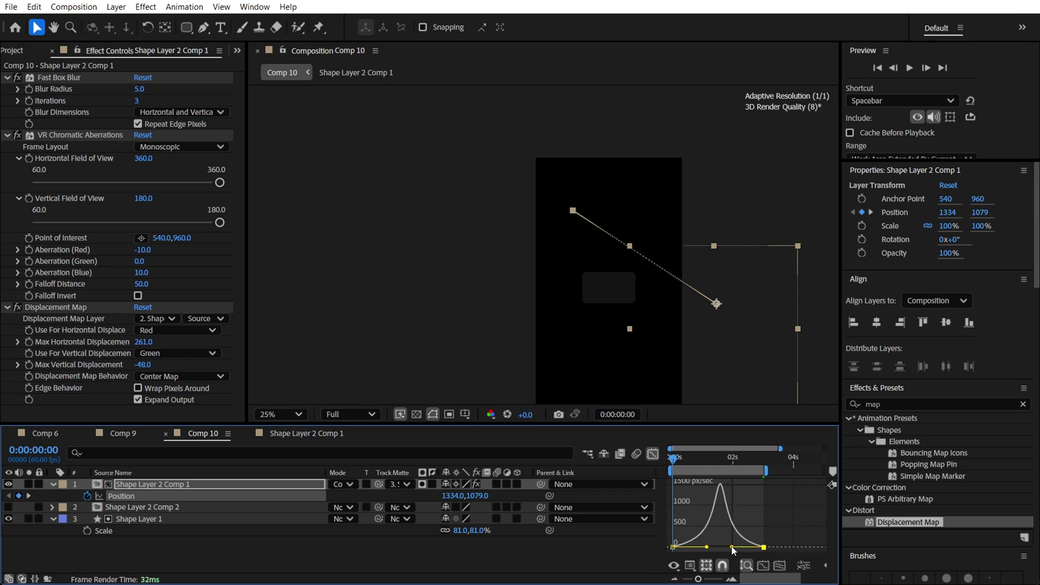
pyautogui.click(653, 454)
# Preview the sweep animation, then deselect all layers.
pyautogui.press('space')
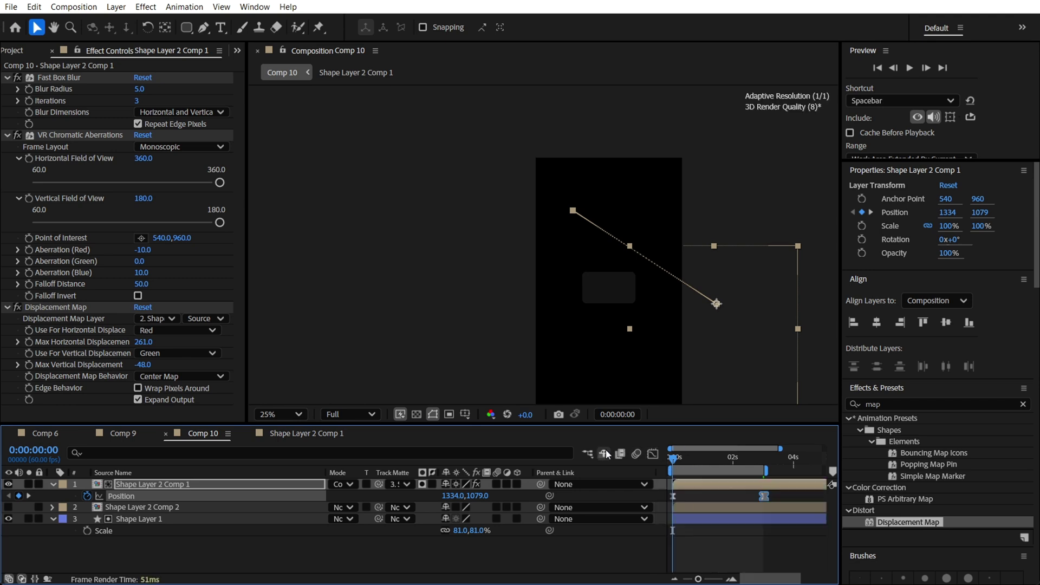
pyautogui.scroll(2, 658, 319)
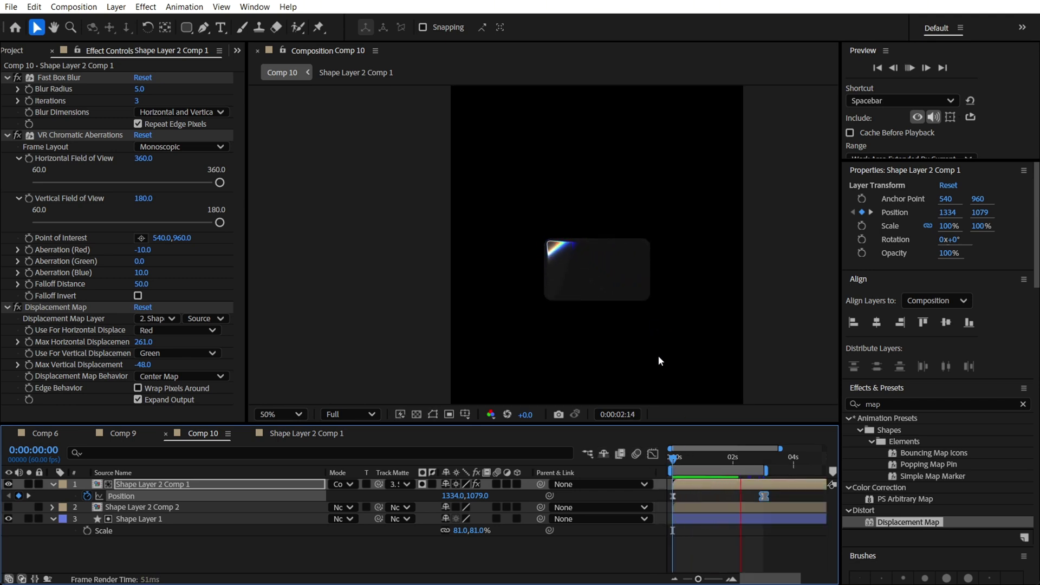
pyautogui.press('space')
pyautogui.click(627, 552)
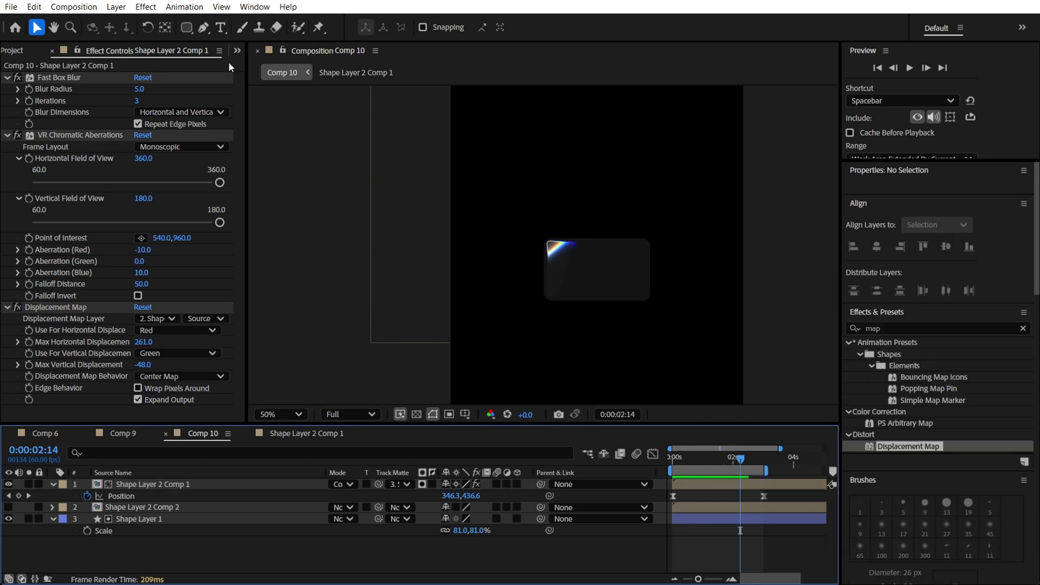
# Set the triangle's fill colour to dark gray 262626.
pyautogui.press('g')
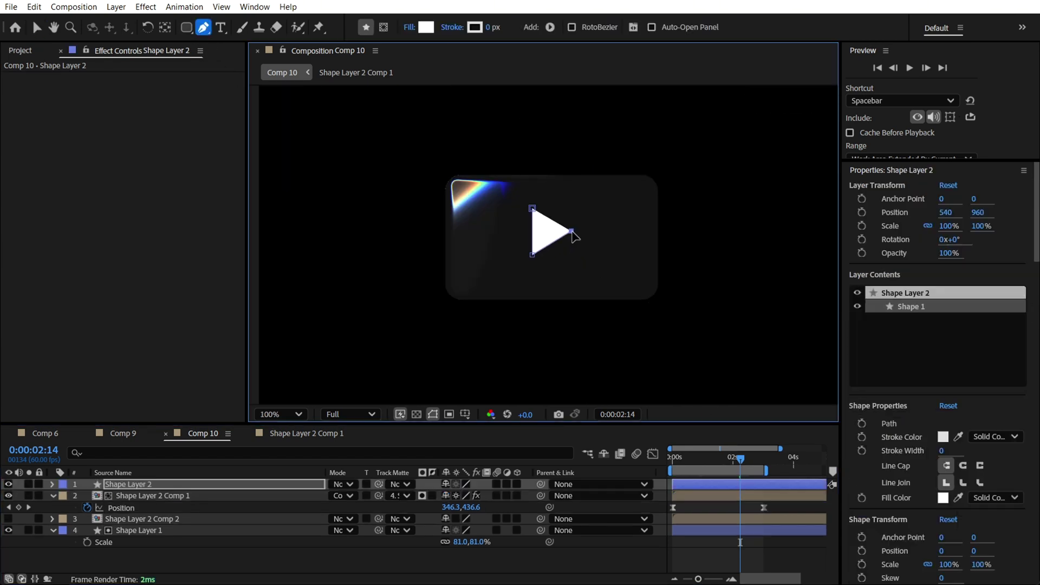
pyautogui.press('v')
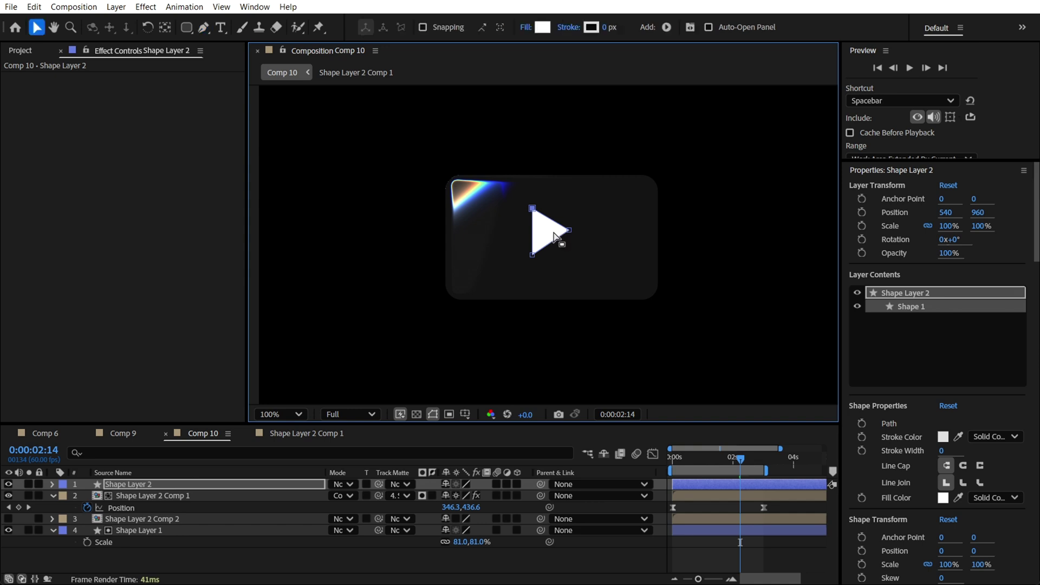
pyautogui.click(542, 27)
pyautogui.write('262626')
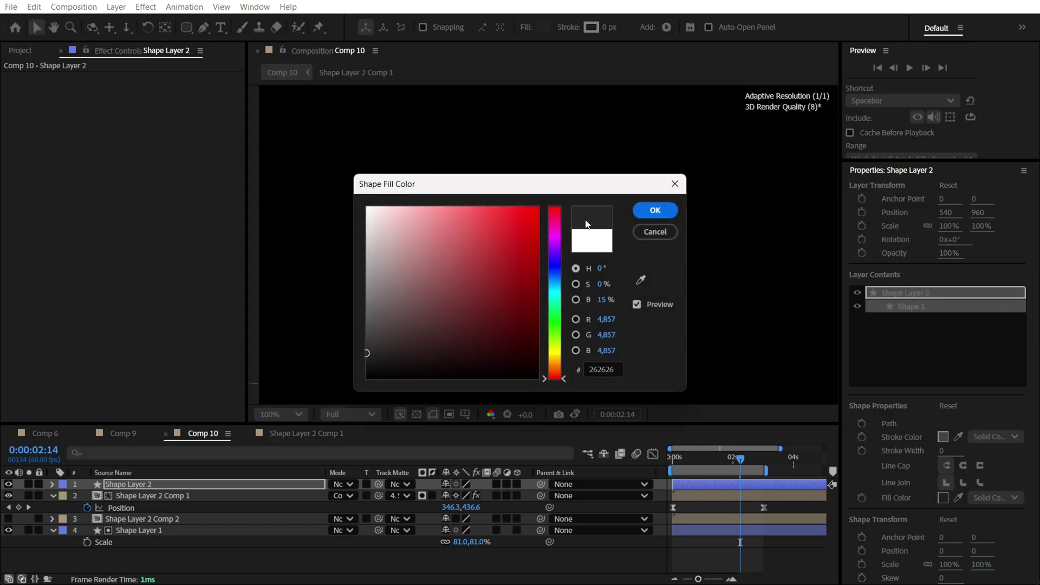
pyautogui.press('Return')
# Nudge the triangle and centre it horizontally in the composition.
pyautogui.moveTo(542, 229); pyautogui.dragTo(548, 234)
pyautogui.scroll(-3, 922, 381)
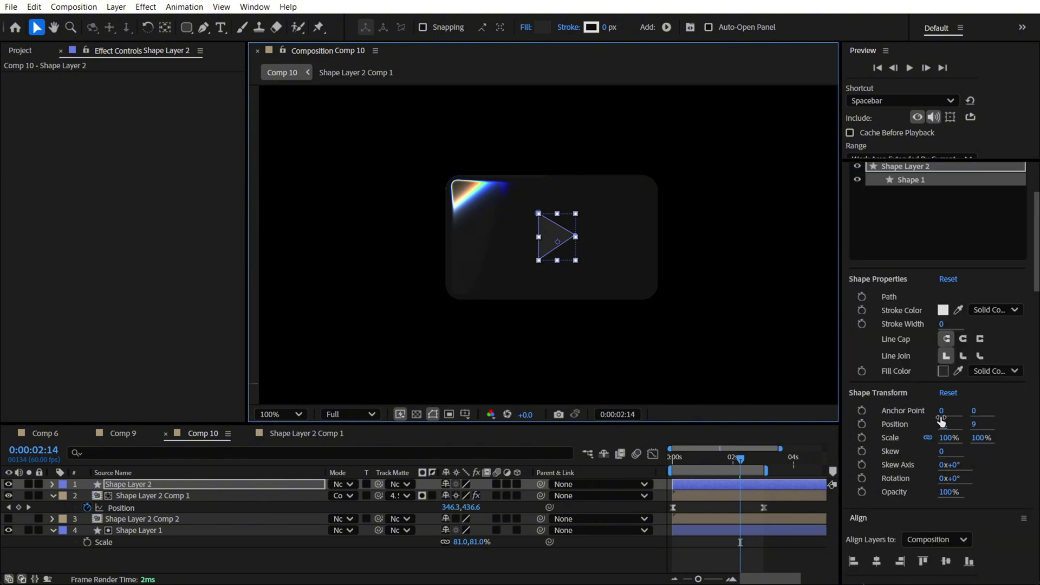
pyautogui.scroll(-3, 903, 363)
pyautogui.click(946, 307)
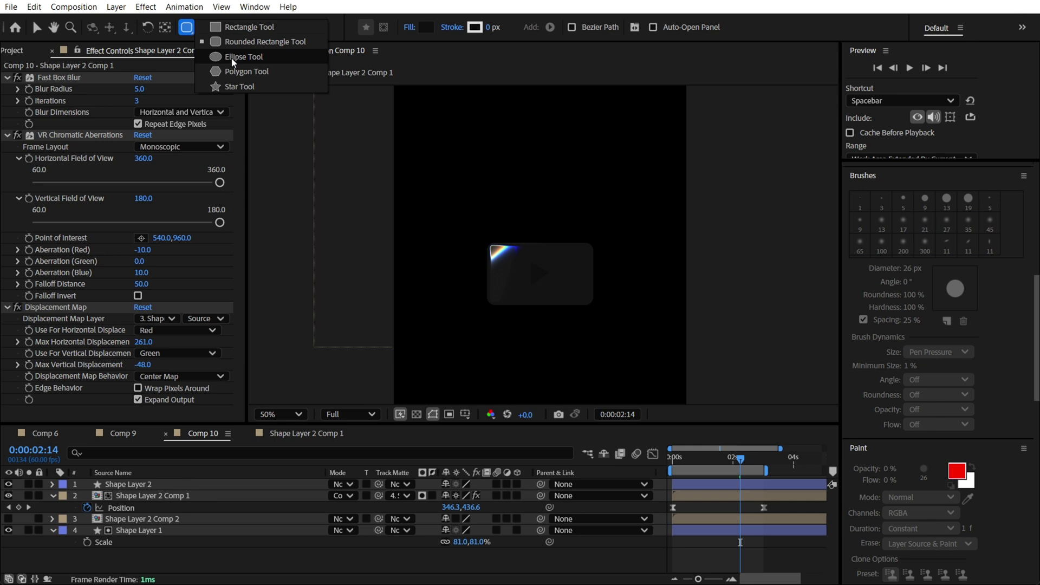
# Draw a 600×580 rectangle over the logo area with a linear gradient fill.
pyautogui.click(238, 31)
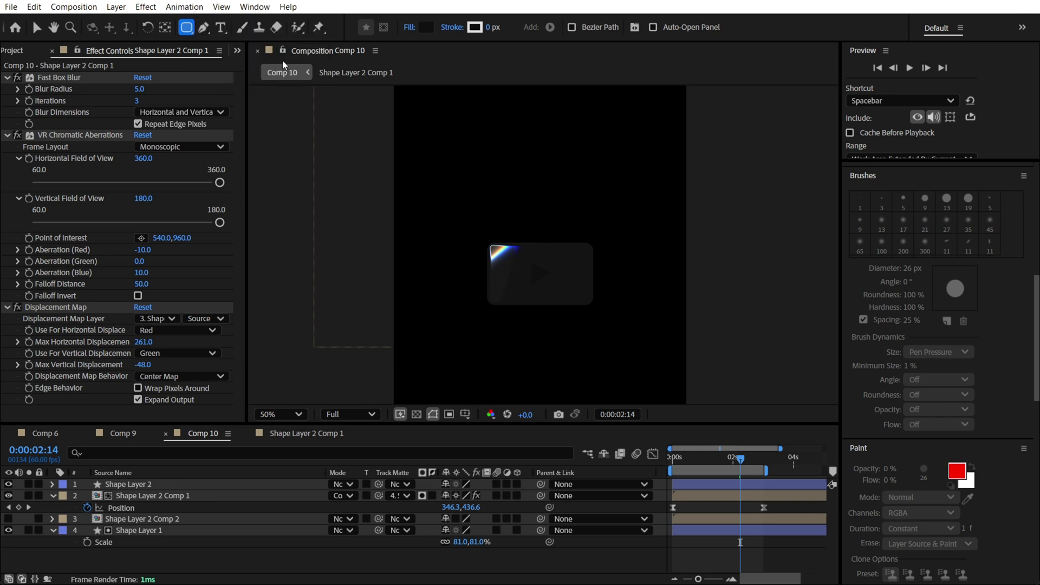
pyautogui.moveTo(460, 201)
pyautogui.mouseDown()
pyautogui.moveTo(557, 306)
pyautogui.moveTo(622, 343)
pyautogui.moveTo(623, 357)
pyautogui.mouseUp()
pyautogui.scroll(3, 981, 328)
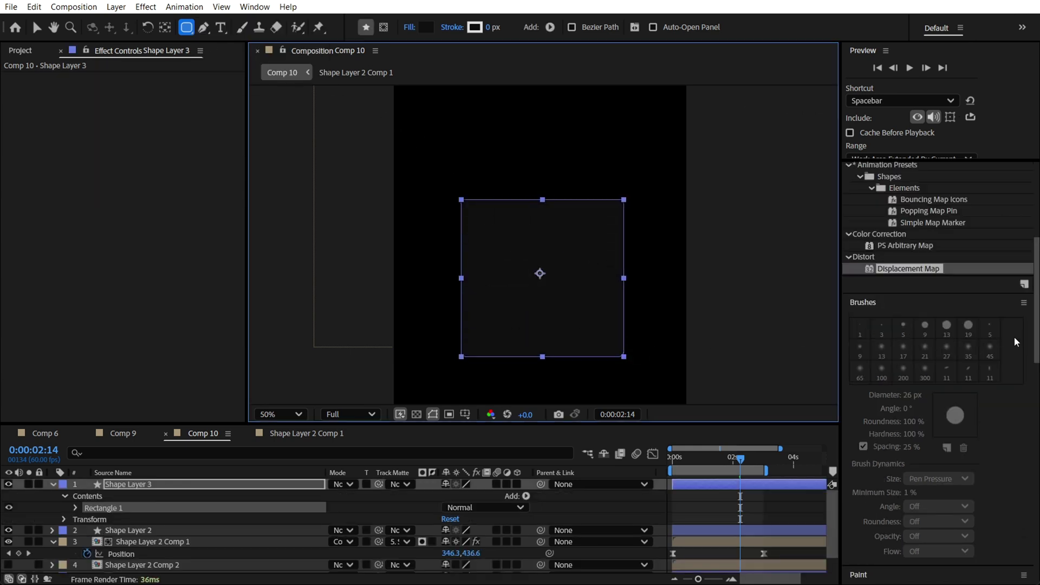
pyautogui.scroll(5, 1007, 362)
pyautogui.scroll(-6, 996, 414)
pyautogui.scroll(10, 996, 415)
pyautogui.click(873, 175)
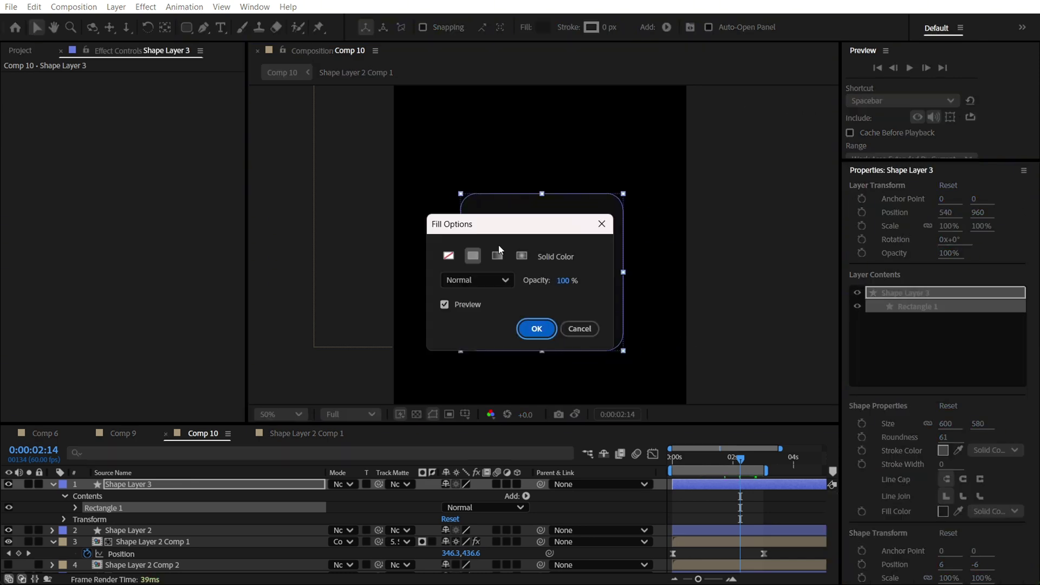
pyautogui.click(497, 255)
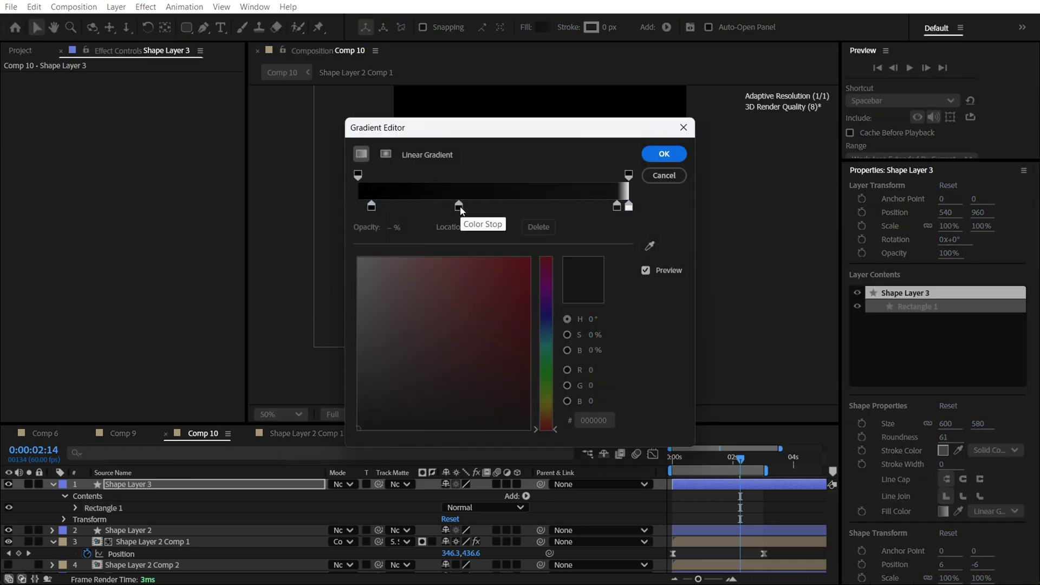
pyautogui.press('Return')
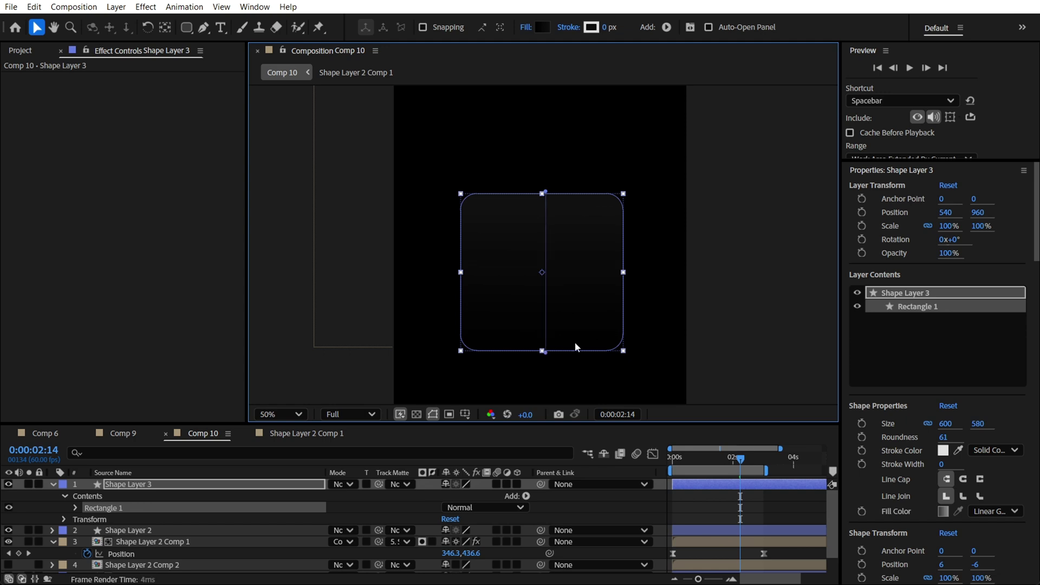
# Move the rectangle layer, Shape Layer 3, to the bottom of the layer stack.
pyautogui.click(724, 209)
pyautogui.click(140, 487)
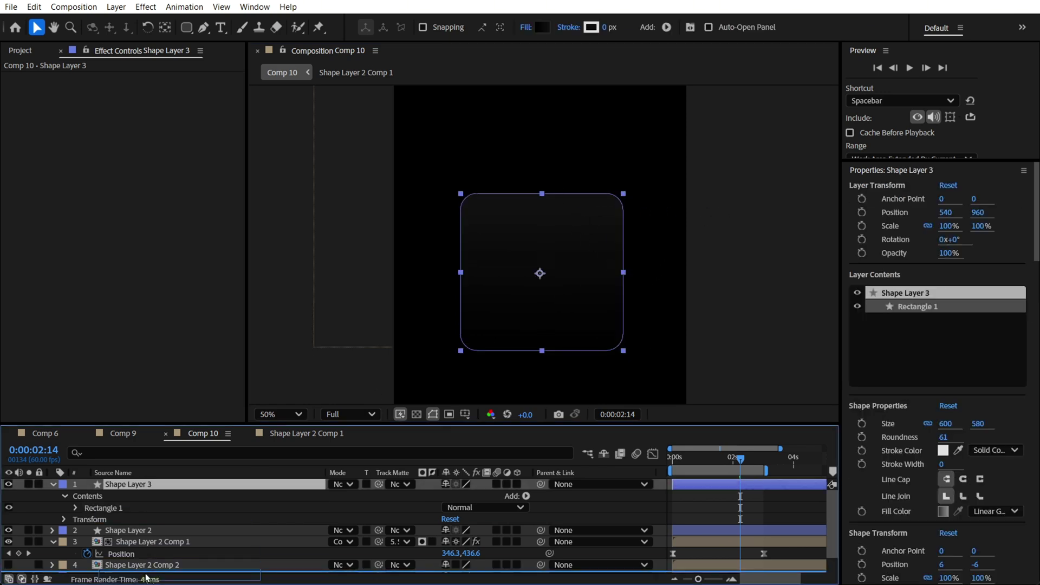
pyautogui.scroll(-1, 143, 563)
pyautogui.moveTo(148, 574); pyautogui.dragTo(147, 574)
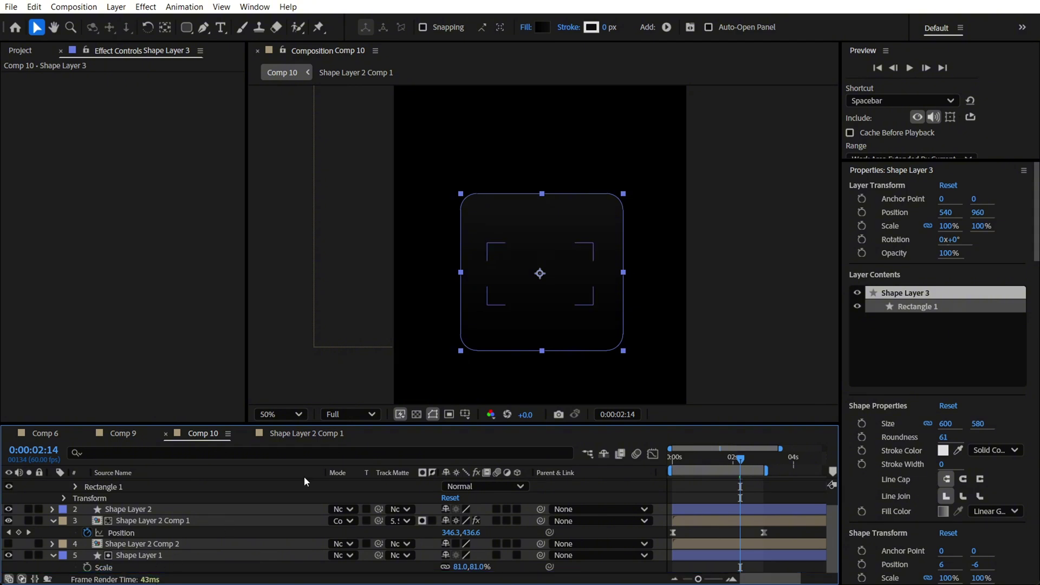
pyautogui.moveTo(679, 341); pyautogui.dragTo(672, 294)
pyautogui.click(52, 532)
# Centre the rectangle horizontally and vertically in the composition, then deselect.
pyautogui.scroll(-8, 910, 325)
pyautogui.click(876, 279)
pyautogui.click(942, 282)
pyautogui.scroll(-1, 752, 187)
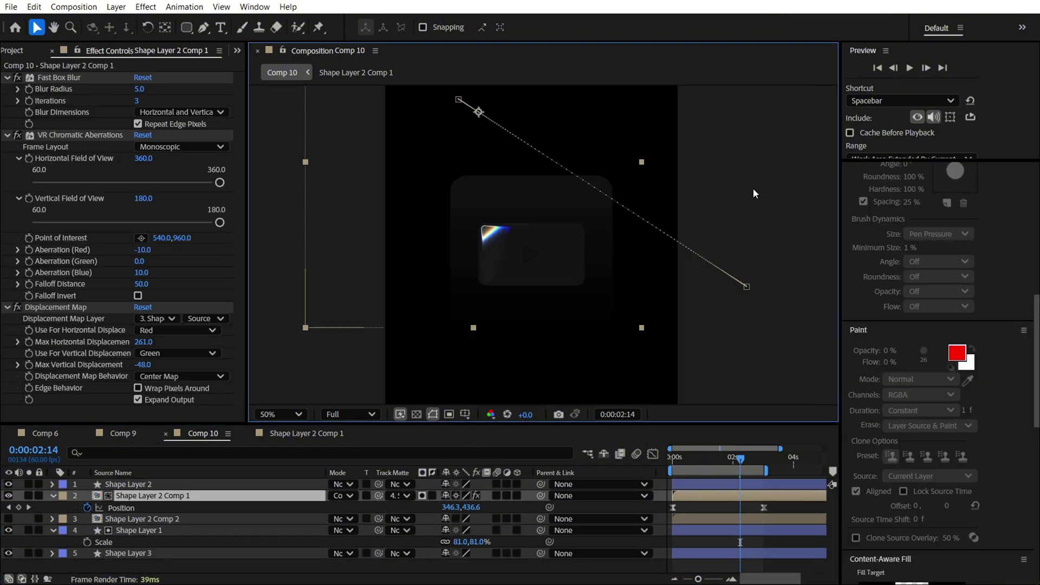
pyautogui.click(752, 187)
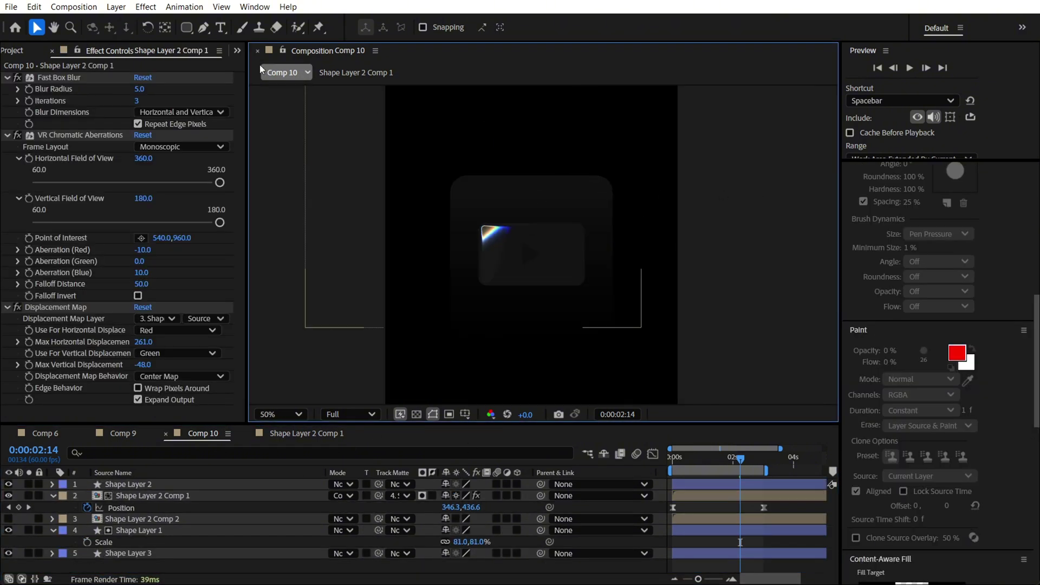
# Draw a rectangle across the middle of the tile and move it about 40 px down.
pyautogui.click(190, 26)
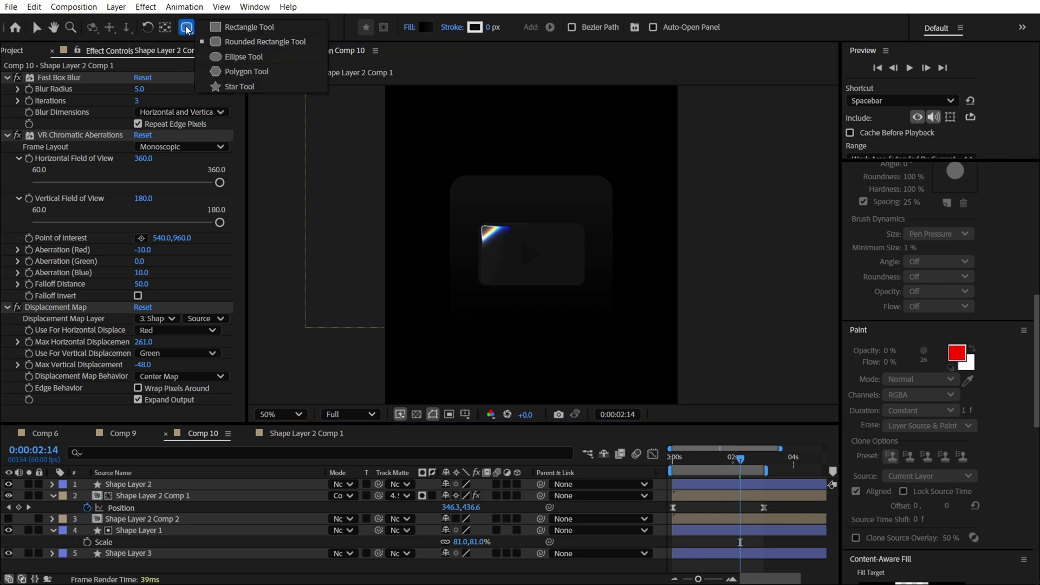
pyautogui.click(233, 27)
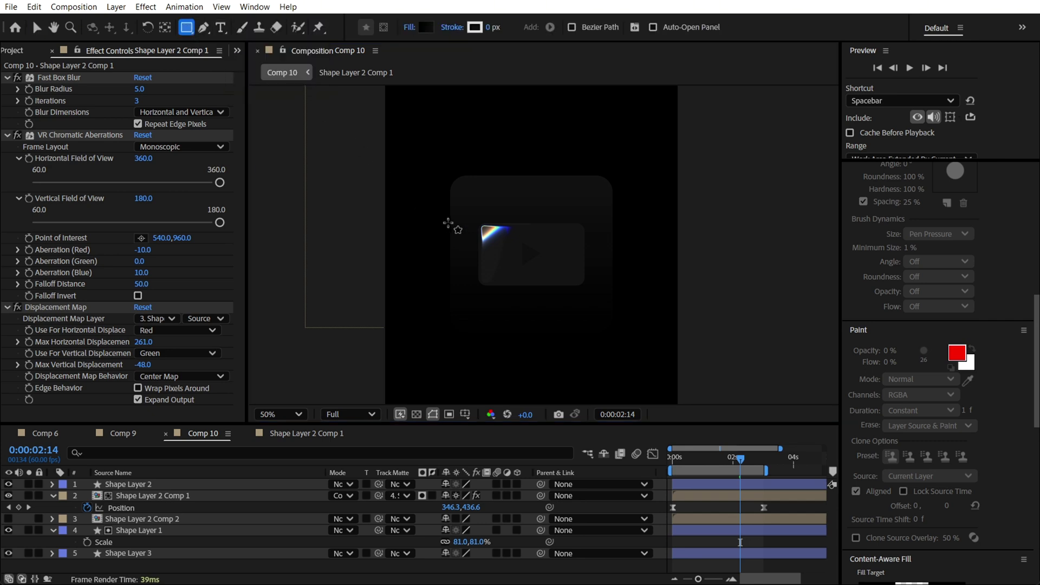
pyautogui.moveTo(448, 222); pyautogui.dragTo(614, 301)
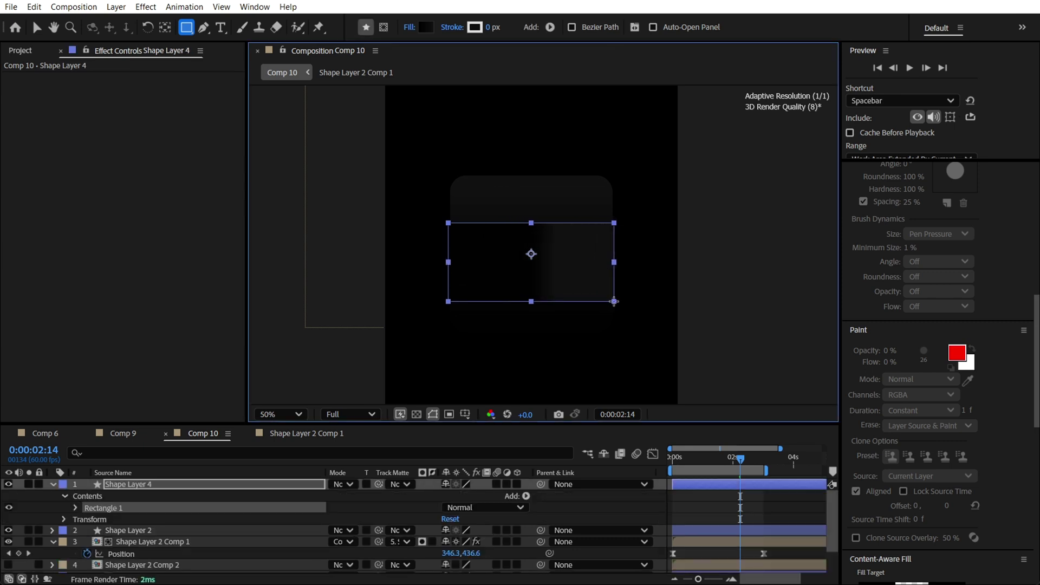
pyautogui.press('v')
pyautogui.moveTo(577, 254); pyautogui.dragTo(585, 280)
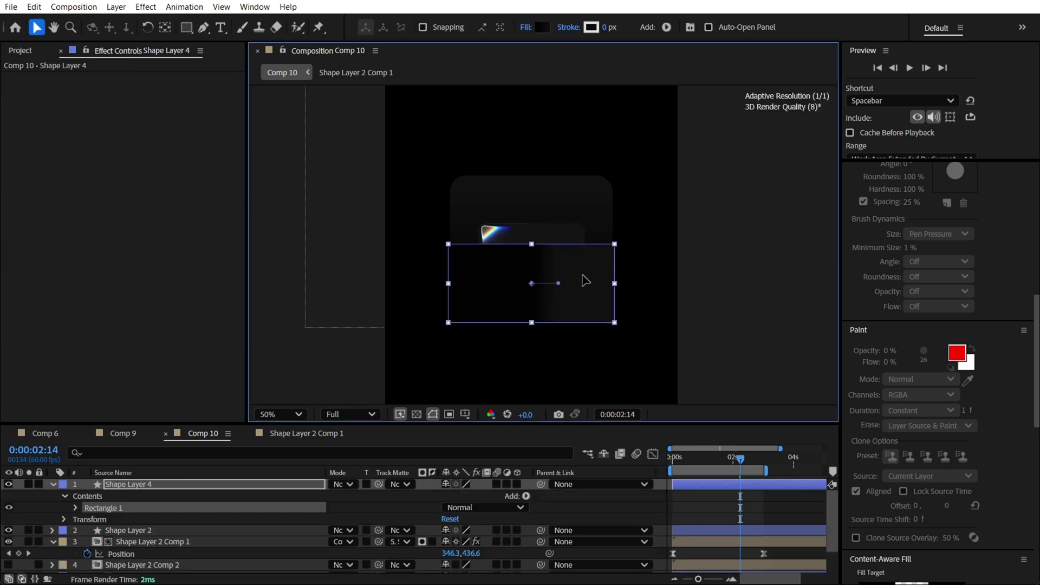
# Change the rectangle's fill to solid colour and make it white.
pyautogui.click(542, 27)
pyautogui.click(684, 128)
pyautogui.click(525, 27)
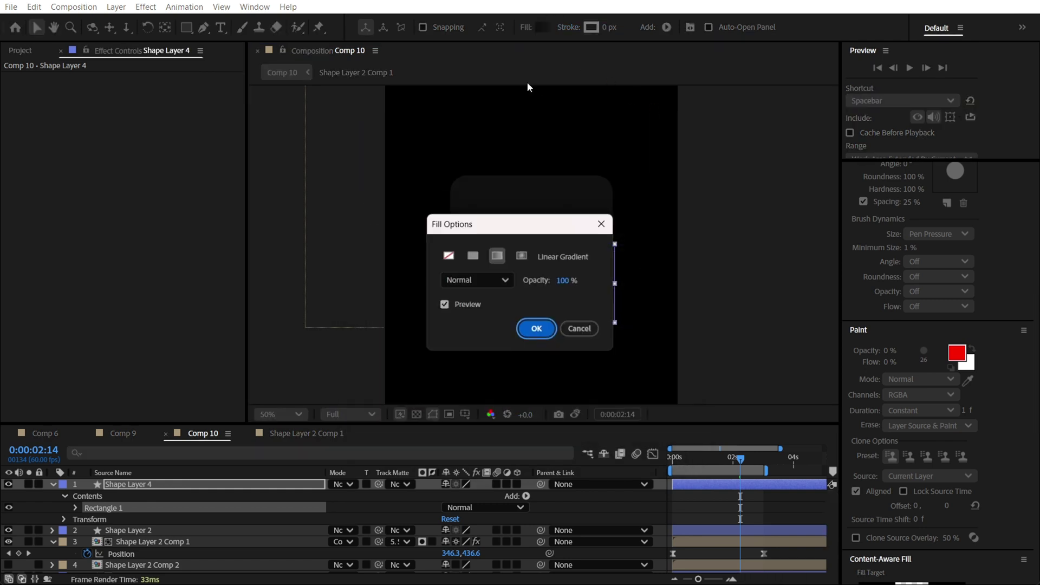
pyautogui.click(473, 255)
pyautogui.click(536, 329)
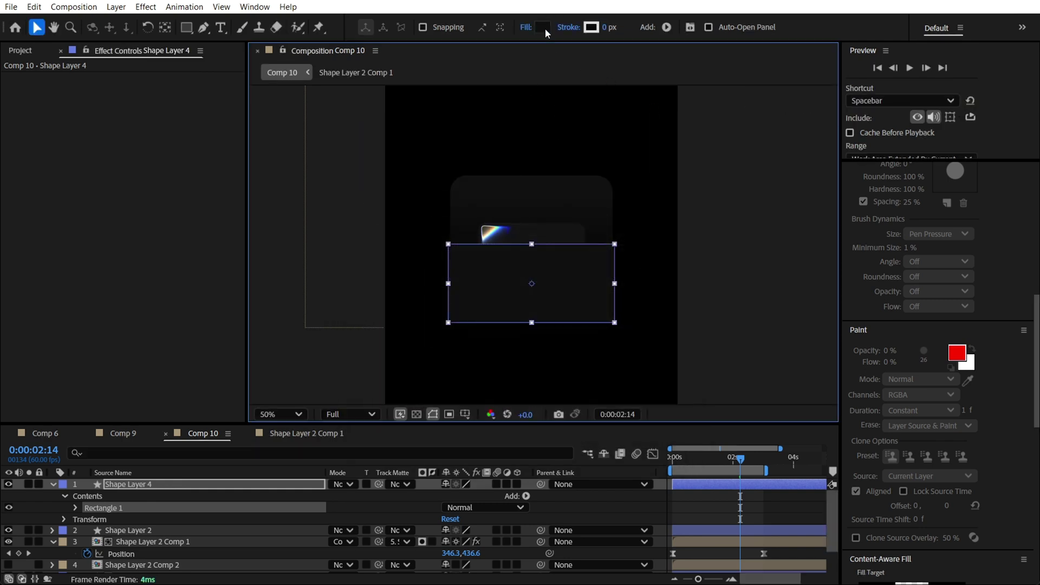
pyautogui.click(544, 28)
pyautogui.moveTo(368, 252); pyautogui.dragTo(367, 206)
pyautogui.click(645, 210)
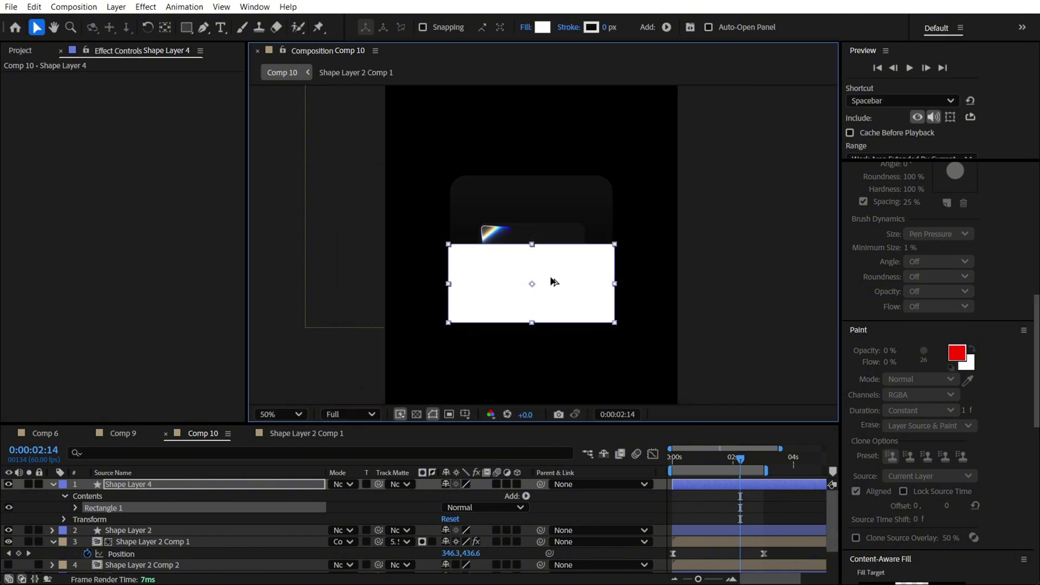
# Draw a rectangle mask on the white rectangle, set it to Subtract, and nudge it up.
pyautogui.scroll(2, 550, 281)
pyautogui.click(187, 28)
pyautogui.click(384, 27)
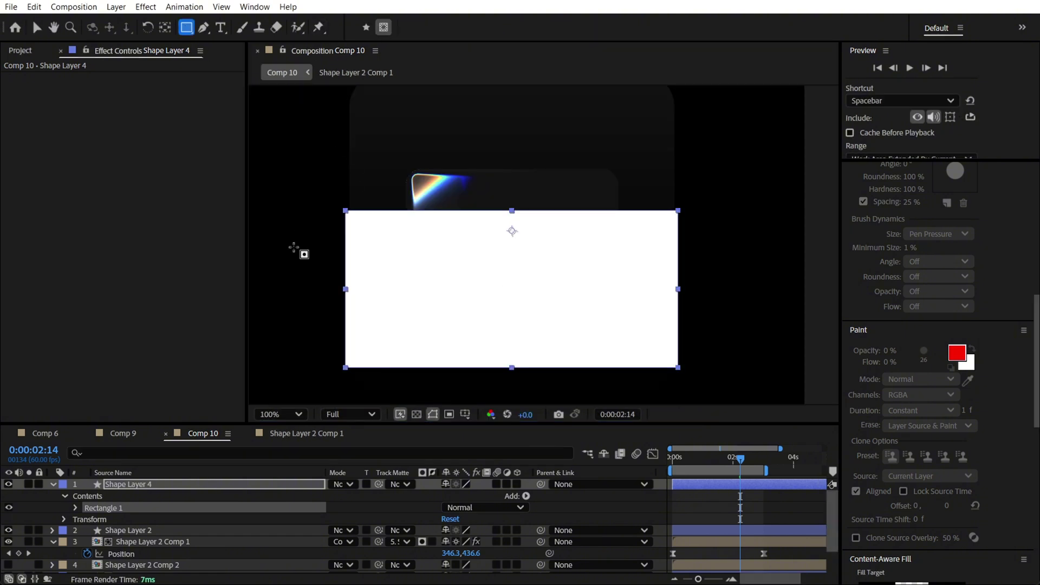
pyautogui.moveTo(249, 249)
pyautogui.mouseDown()
pyautogui.moveTo(669, 249)
pyautogui.moveTo(359, 274)
pyautogui.moveTo(256, 258)
pyautogui.moveTo(224, 239)
pyautogui.moveTo(512, 392)
pyautogui.moveTo(735, 391)
pyautogui.mouseUp()
pyautogui.click(460, 530)
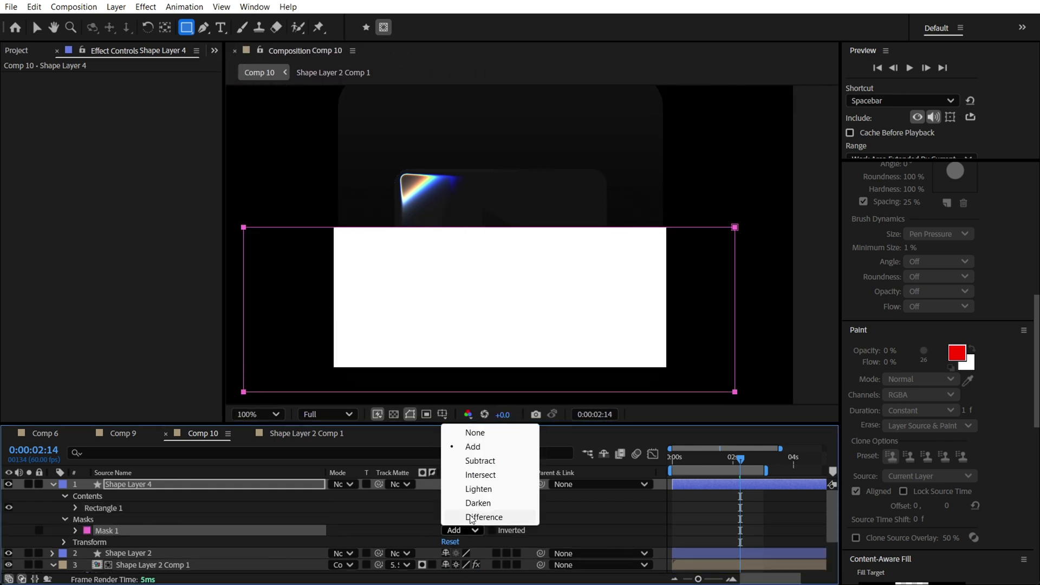
pyautogui.click(492, 464)
pyautogui.press('v')
pyautogui.moveTo(573, 234); pyautogui.dragTo(573, 232)
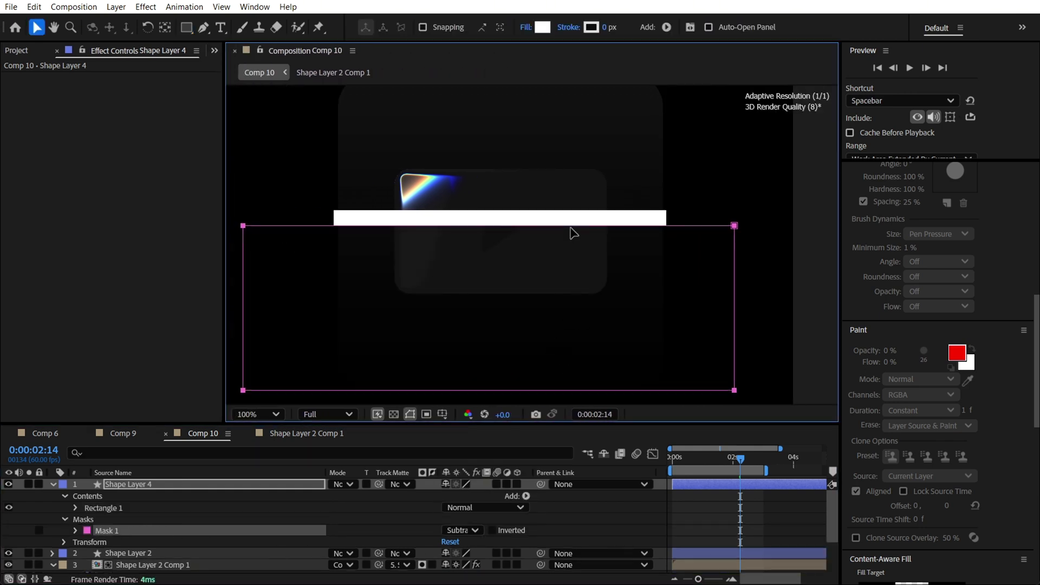
# Feather the mask edge to 56 pixels.
pyautogui.click(75, 531)
pyautogui.moveTo(470, 543); pyautogui.dragTo(500, 543)
pyautogui.click(618, 519)
pyautogui.scroll(6, 969, 281)
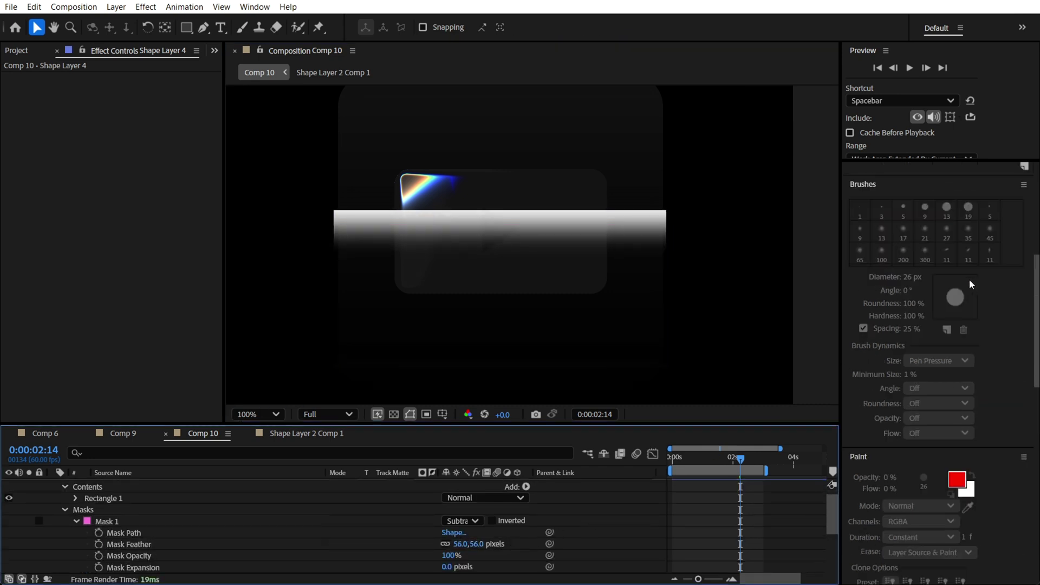
# Apply Wave Warp to the white band and set its wave speed to 0.3.
pyautogui.moveTo(923, 284); pyautogui.dragTo(876, 281)
pyautogui.write('wave')
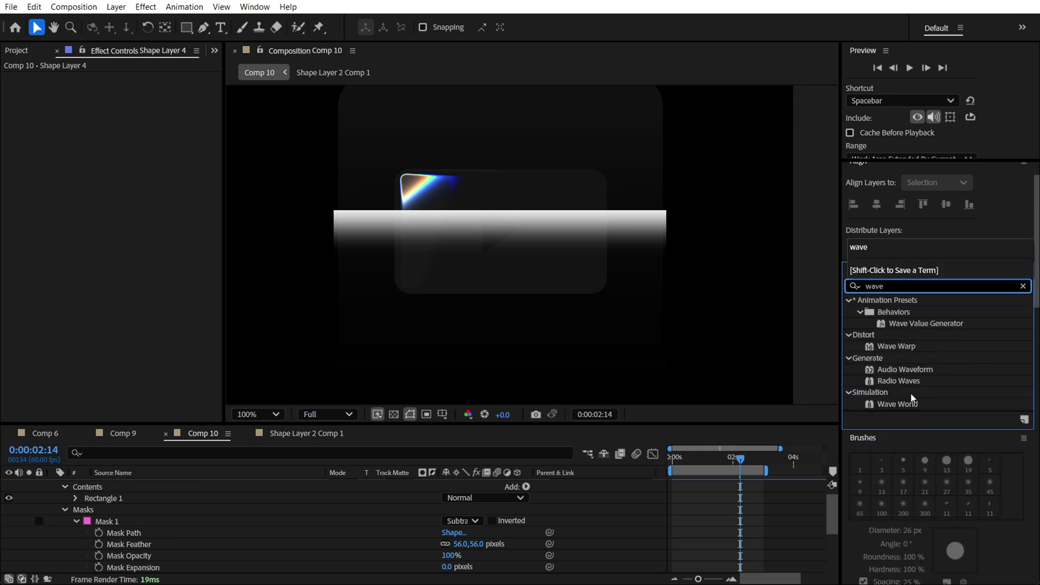
pyautogui.moveTo(896, 346); pyautogui.dragTo(126, 165)
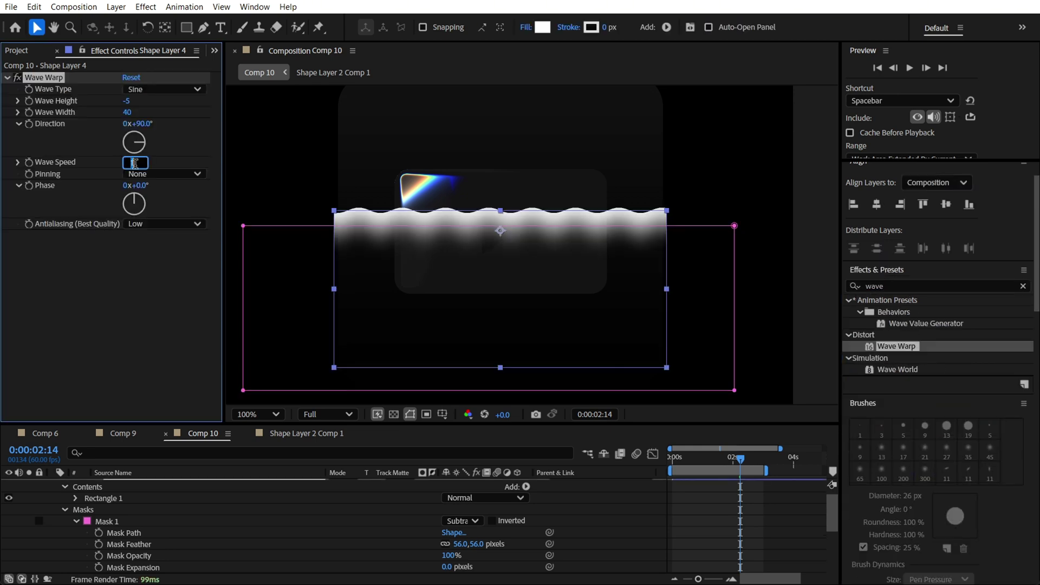
pyautogui.write('0.3')
pyautogui.press('Return')
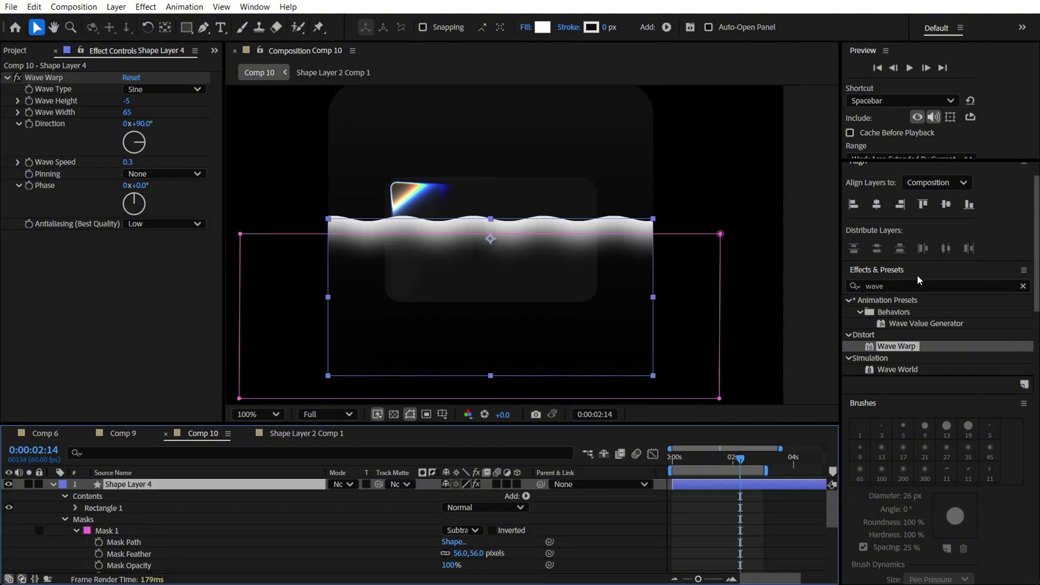
# Apply Glow to the wavy band, drop its threshold to 0% and test a larger radius.
pyautogui.moveTo(910, 282); pyautogui.dragTo(789, 275)
pyautogui.write('glow')
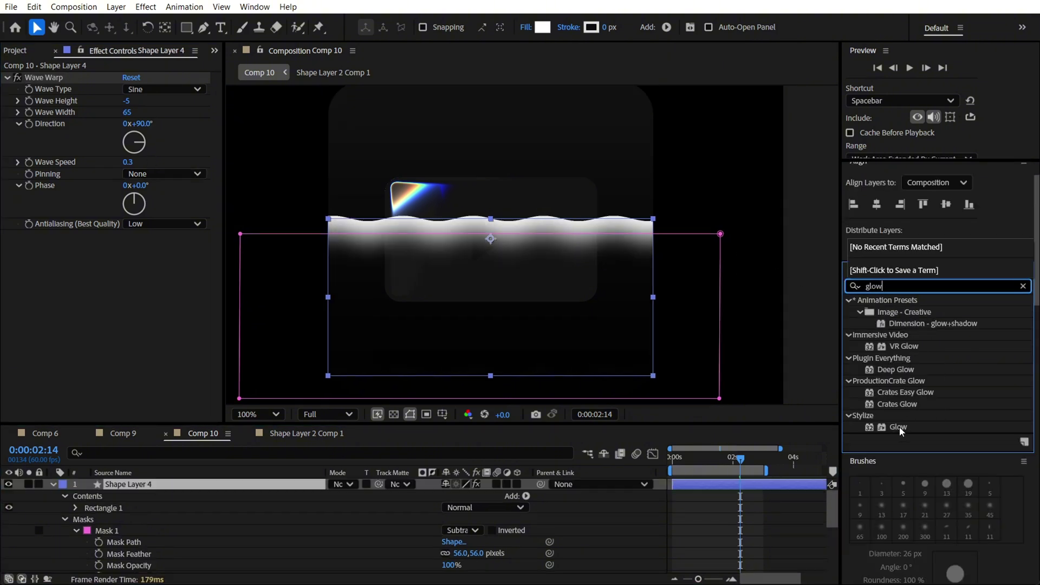
pyautogui.moveTo(898, 426); pyautogui.dragTo(134, 262)
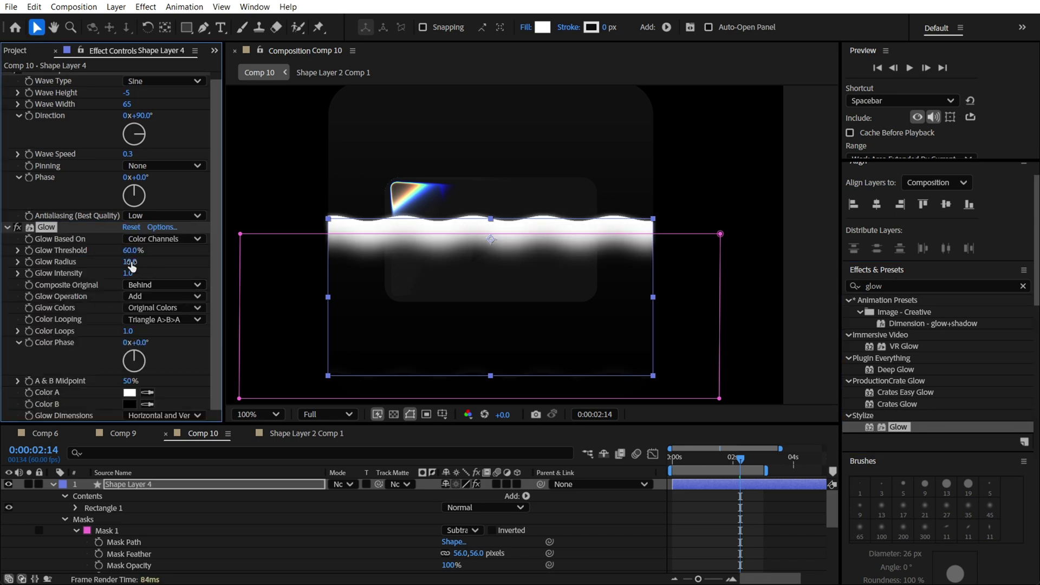
pyautogui.click(151, 264)
pyautogui.click(129, 273)
pyautogui.write('0')
pyautogui.click(157, 270)
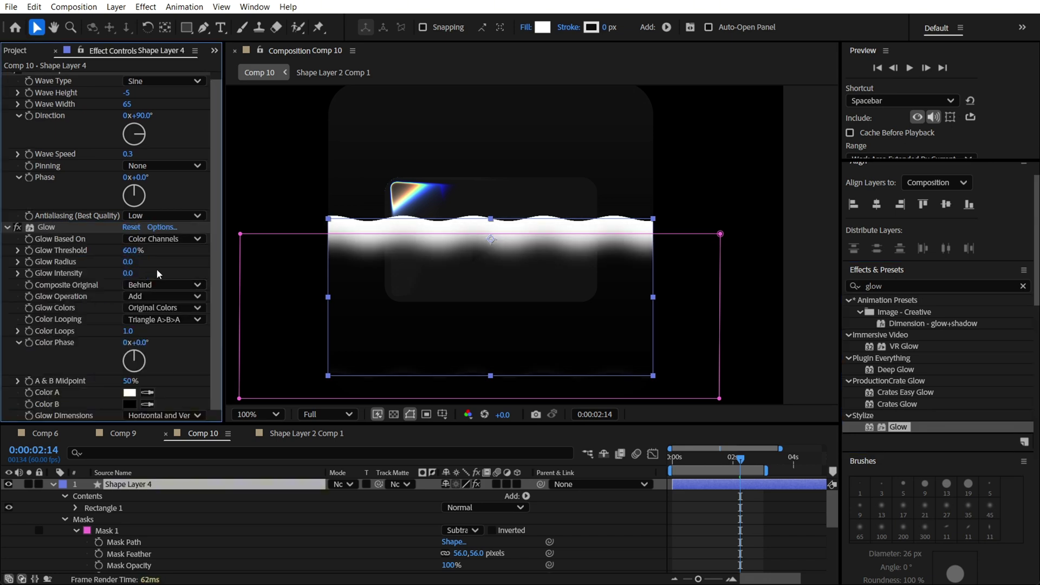
pyautogui.moveTo(130, 251); pyautogui.dragTo(42, 252)
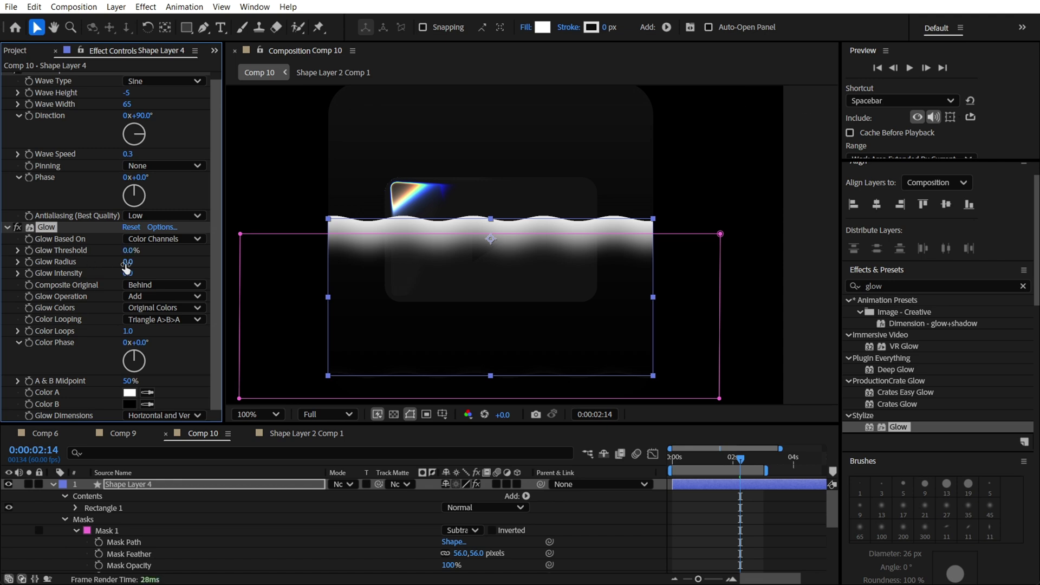
pyautogui.moveTo(128, 263); pyautogui.dragTo(135, 261)
pyautogui.click(142, 268)
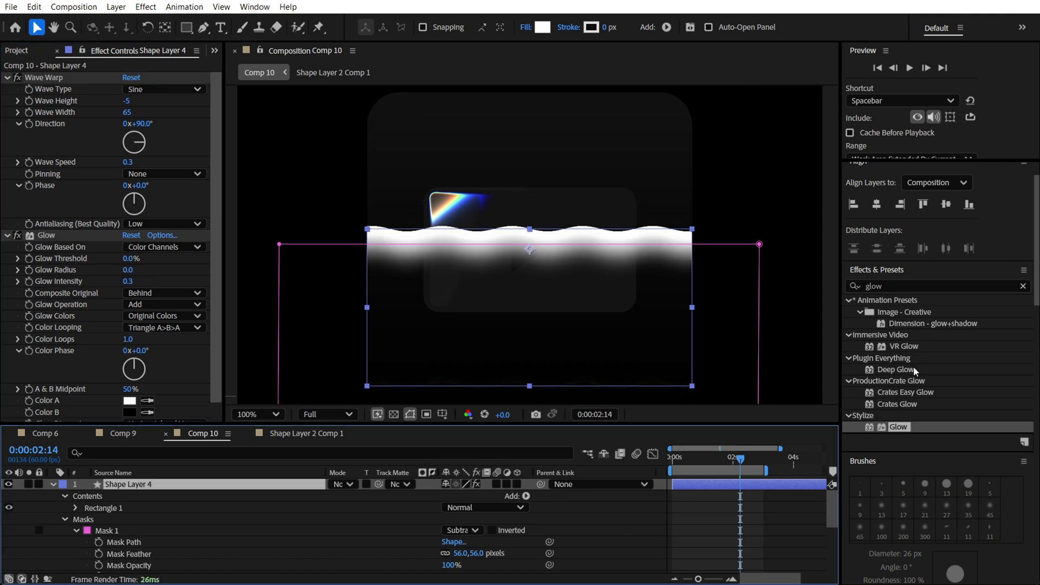
# Search Effects & Presets for 'map' and apply Displacement Map to Shape Layer 4.
pyautogui.click(908, 285)
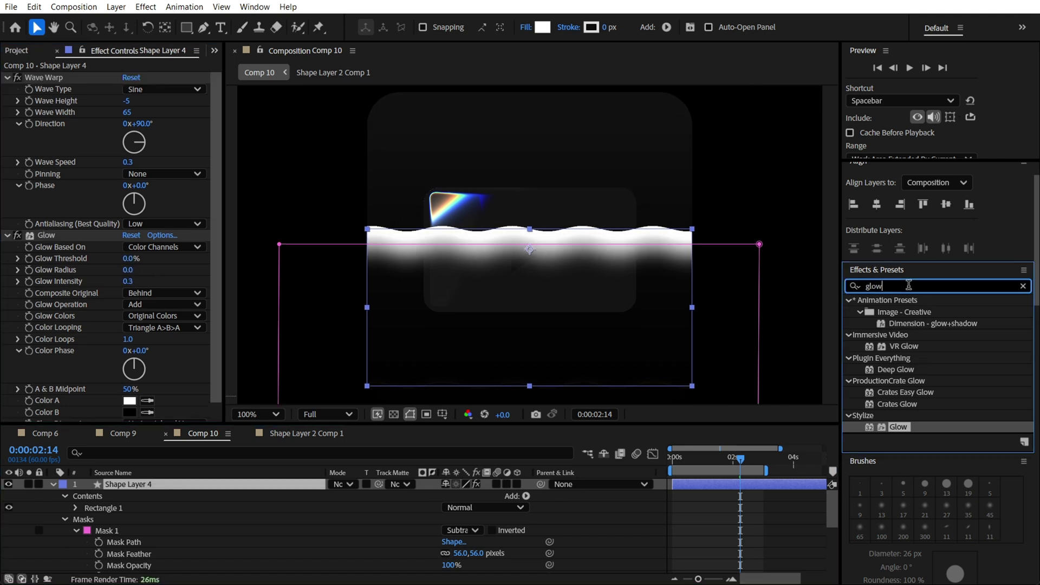
pyautogui.write('map')
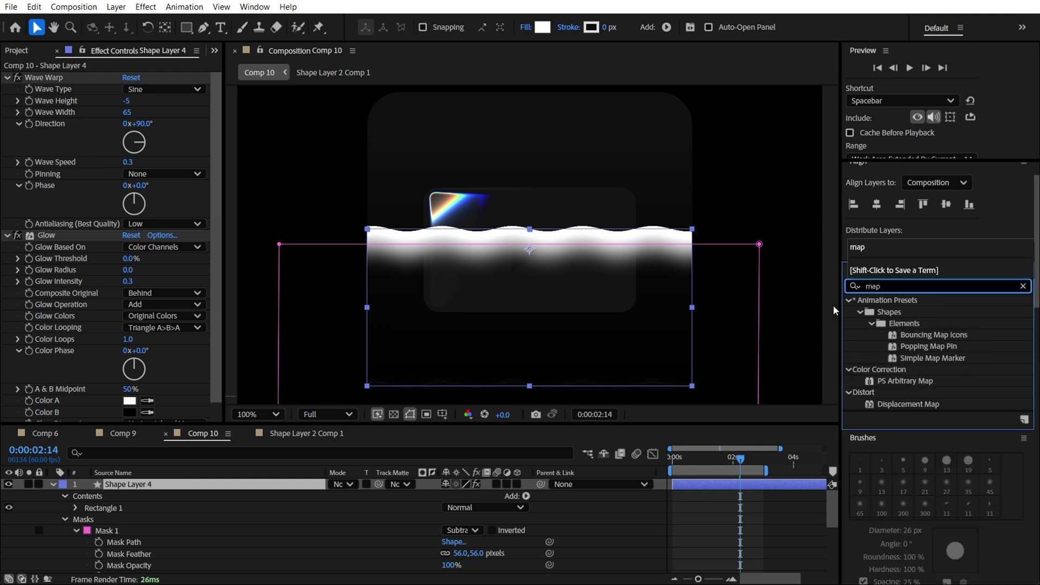
pyautogui.moveTo(893, 406); pyautogui.dragTo(106, 367)
pyautogui.moveTo(107, 407); pyautogui.dragTo(106, 405)
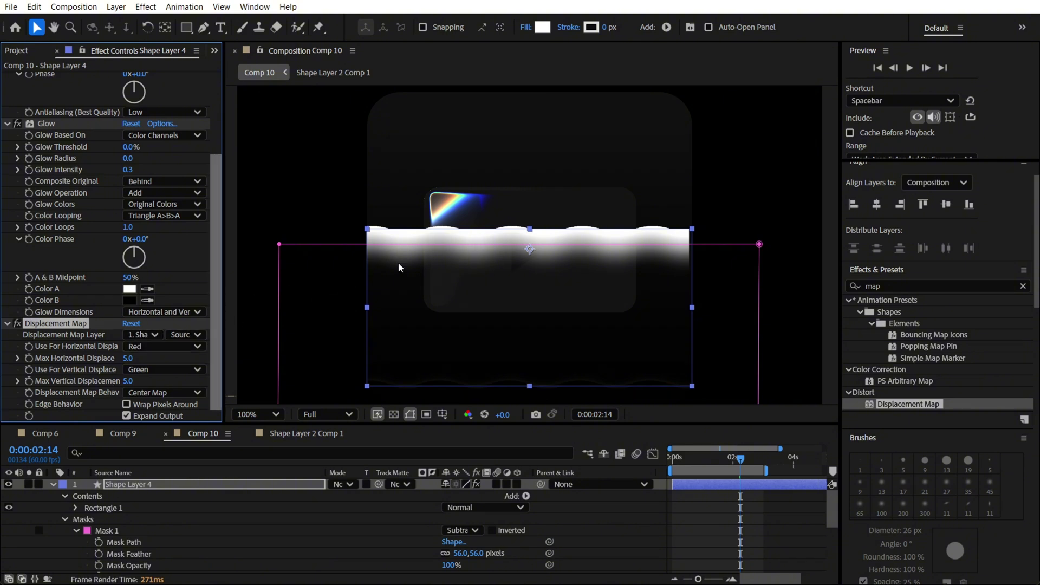
pyautogui.scroll(1, 497, 241)
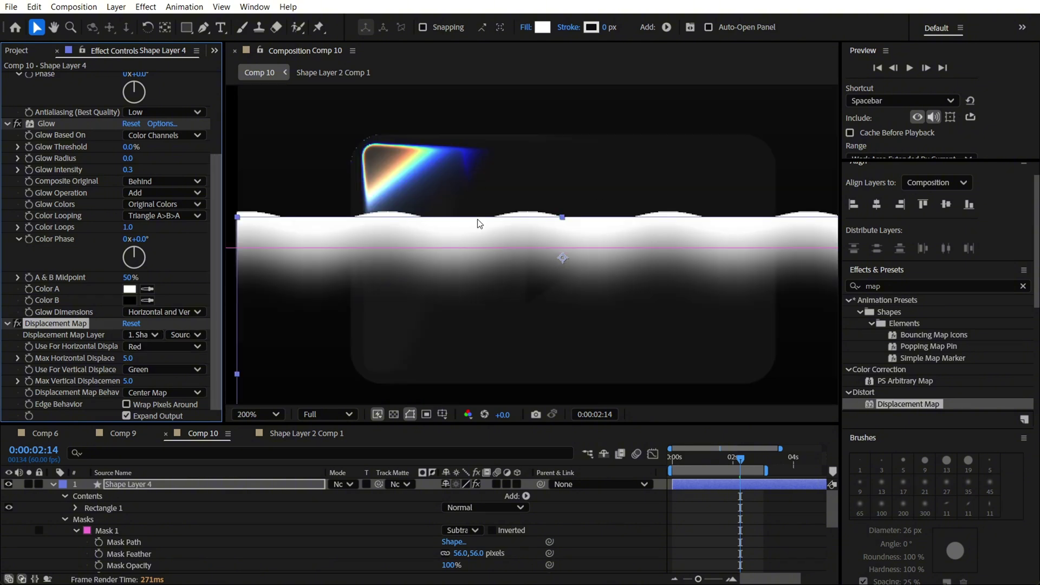
pyautogui.scroll(-5, 108, 548)
# Set the Displacement Map Layer to the glow layer.
pyautogui.click(108, 546)
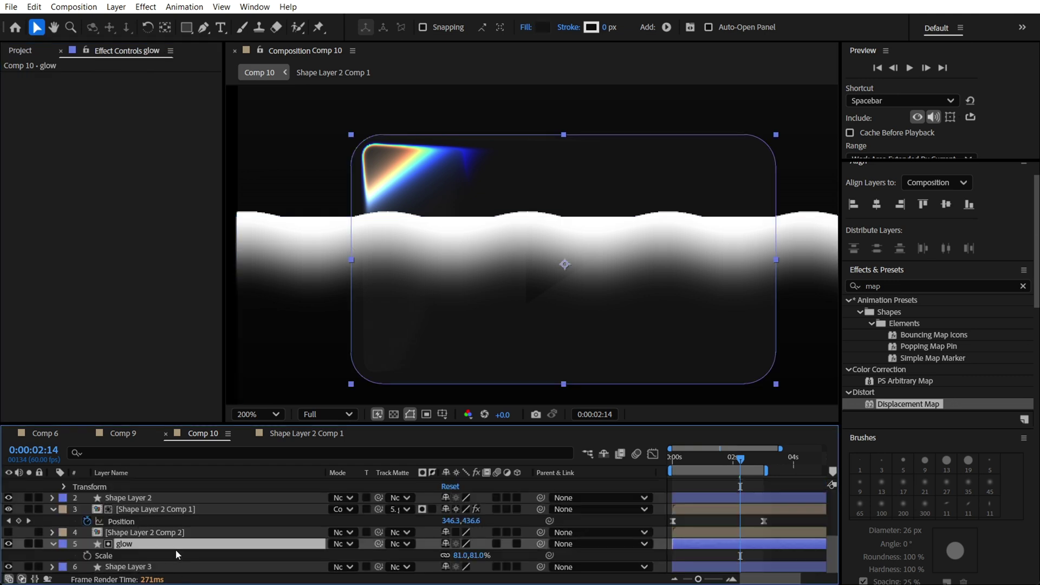
pyautogui.rightClick(147, 546)
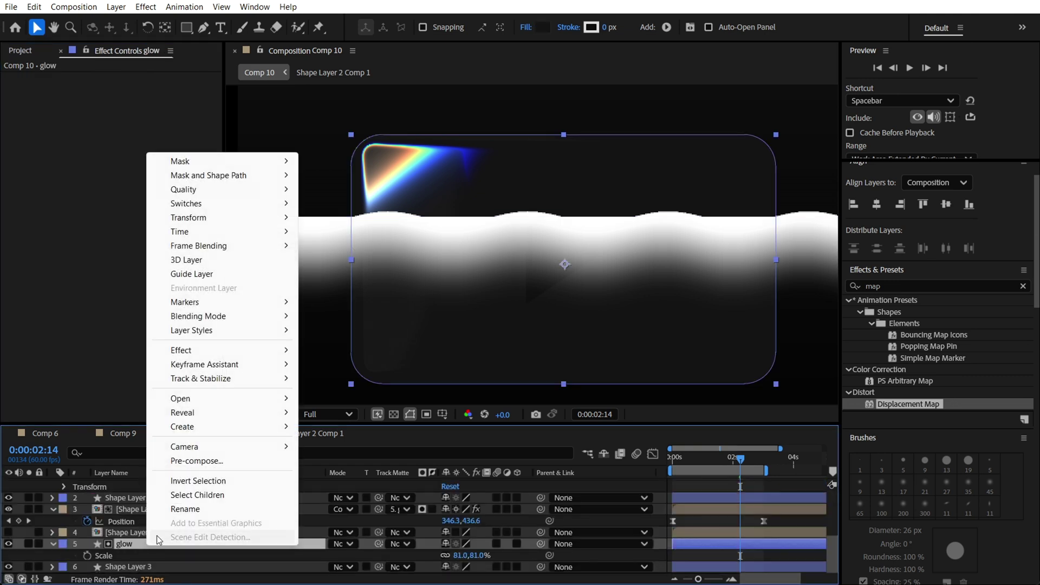
pyautogui.click(114, 547)
pyautogui.scroll(4, 151, 541)
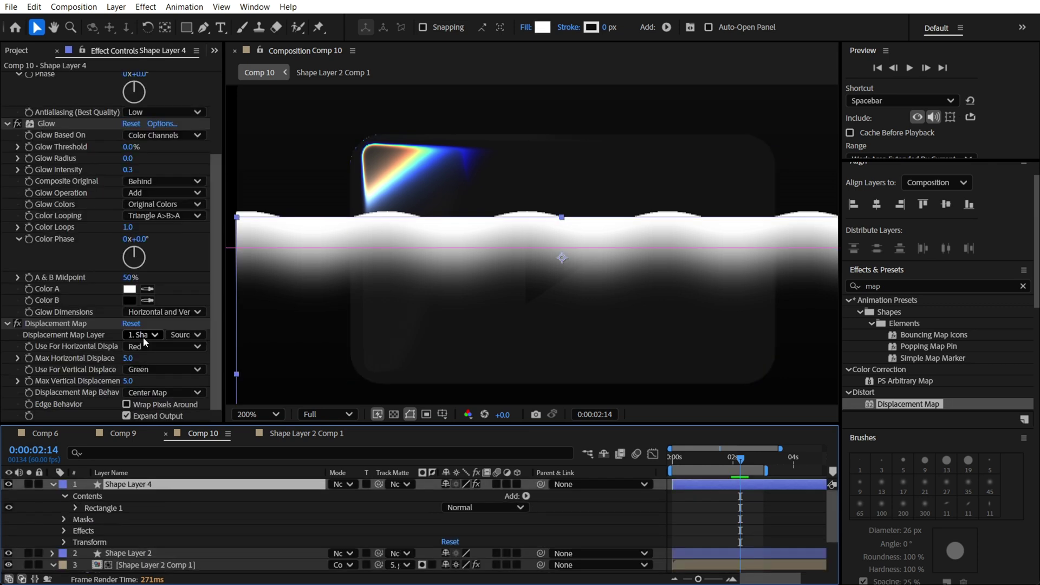
pyautogui.click(143, 335)
pyautogui.click(162, 425)
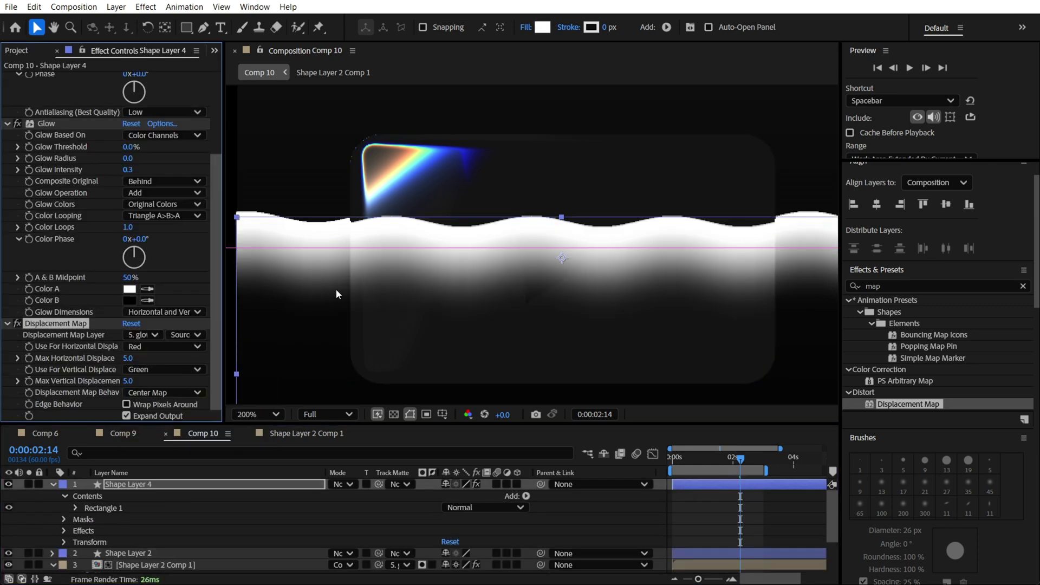
# Scrub the maximum horizontal and vertical displacement amounts.
pyautogui.moveTo(132, 358); pyautogui.dragTo(157, 357)
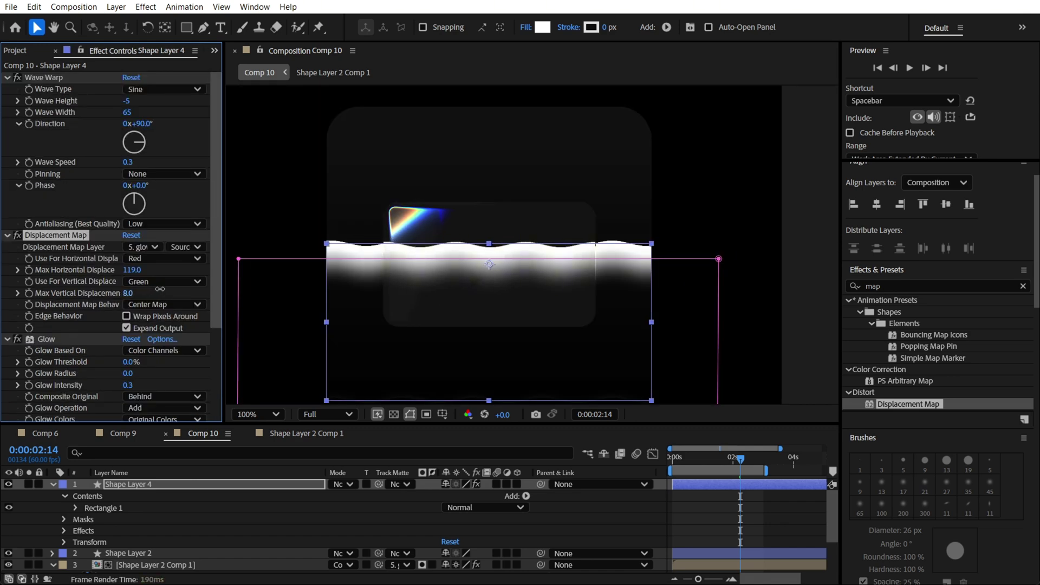
pyautogui.moveTo(159, 289); pyautogui.dragTo(147, 288)
pyautogui.scroll(1, 504, 247)
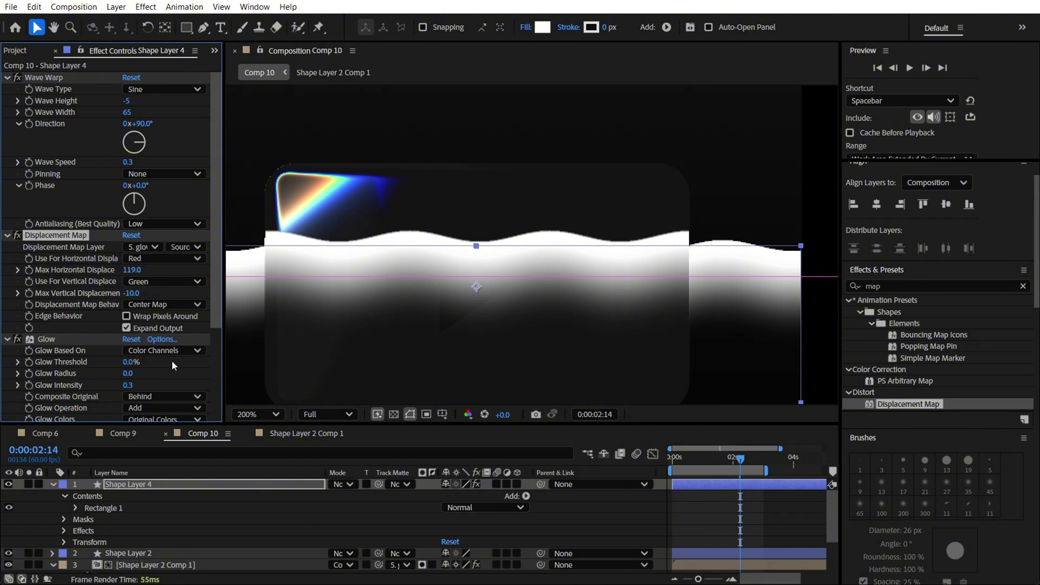
# Compare with Comp 6 for reference, then fine-tune horizontal displacement in Comp 10.
pyautogui.click(44, 433)
pyautogui.moveTo(544, 461)
pyautogui.mouseDown()
pyautogui.moveTo(590, 469)
pyautogui.moveTo(529, 457)
pyautogui.moveTo(543, 462)
pyautogui.mouseUp()
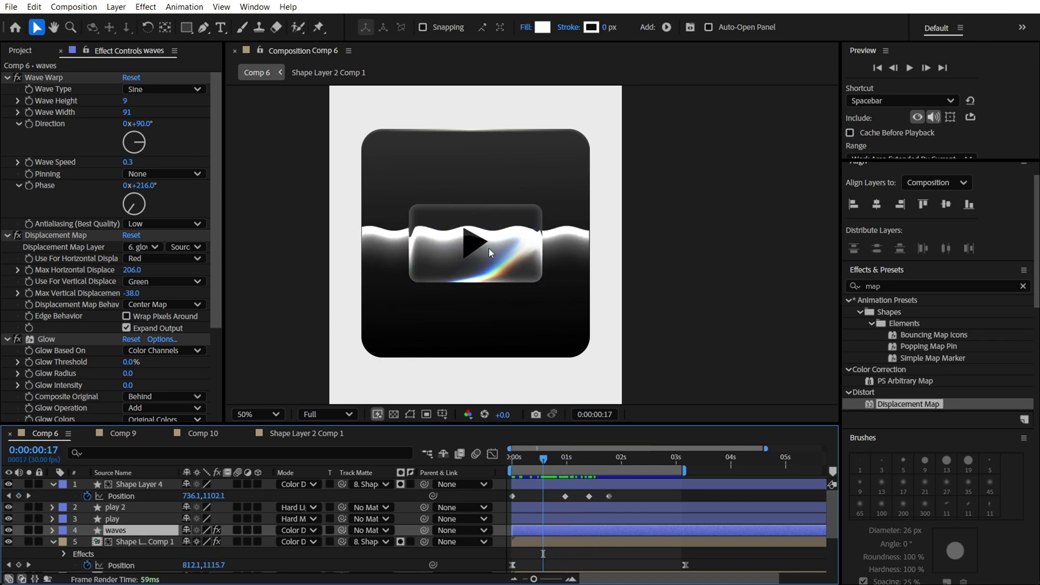
pyautogui.click(203, 433)
pyautogui.click(297, 433)
pyautogui.click(213, 435)
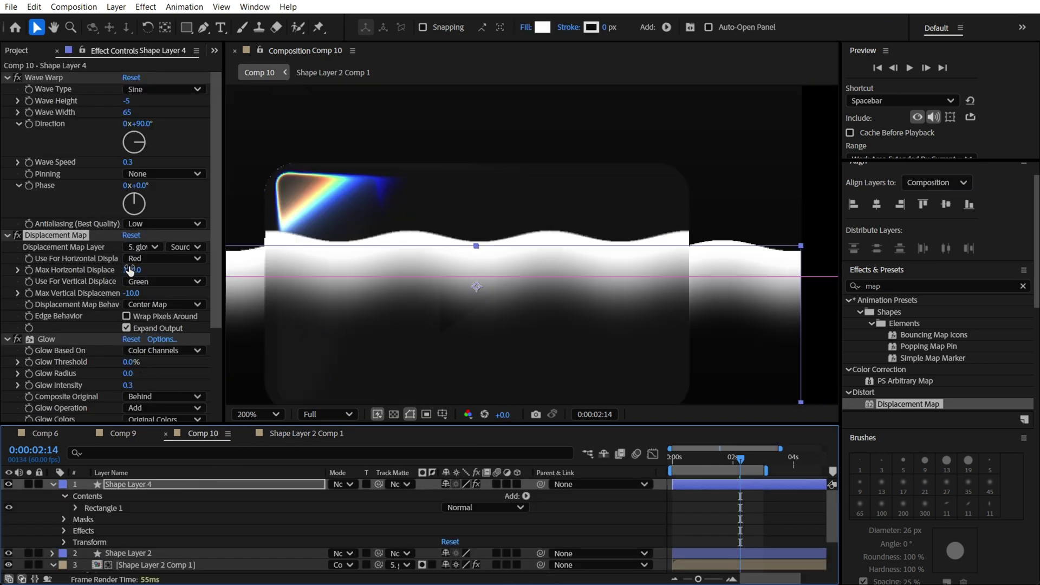
pyautogui.moveTo(133, 269); pyautogui.dragTo(132, 269)
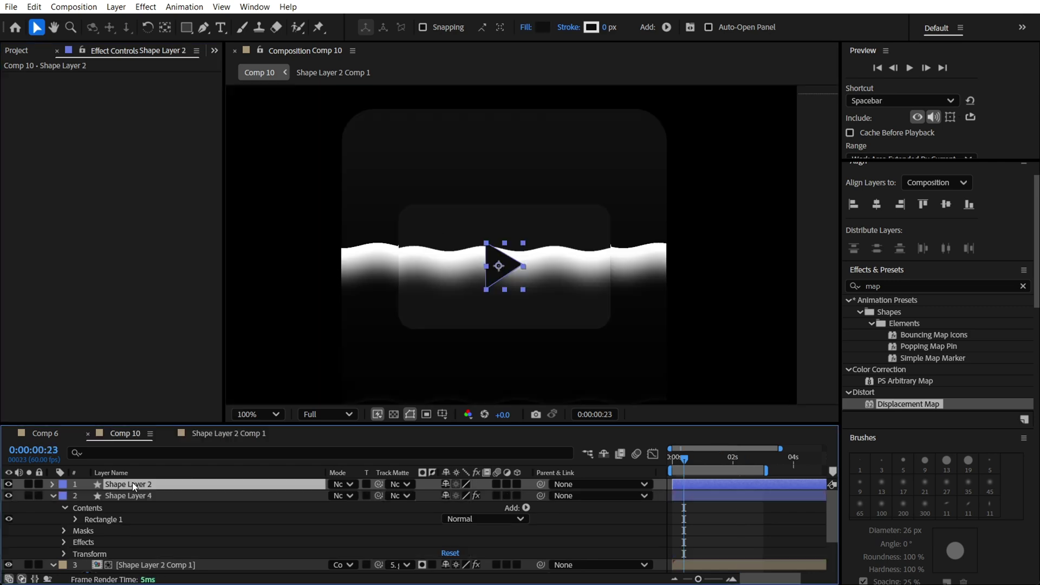
# Rename Shape Layer 2 to 'play'.
pyautogui.rightClick(132, 482)
pyautogui.click(170, 447)
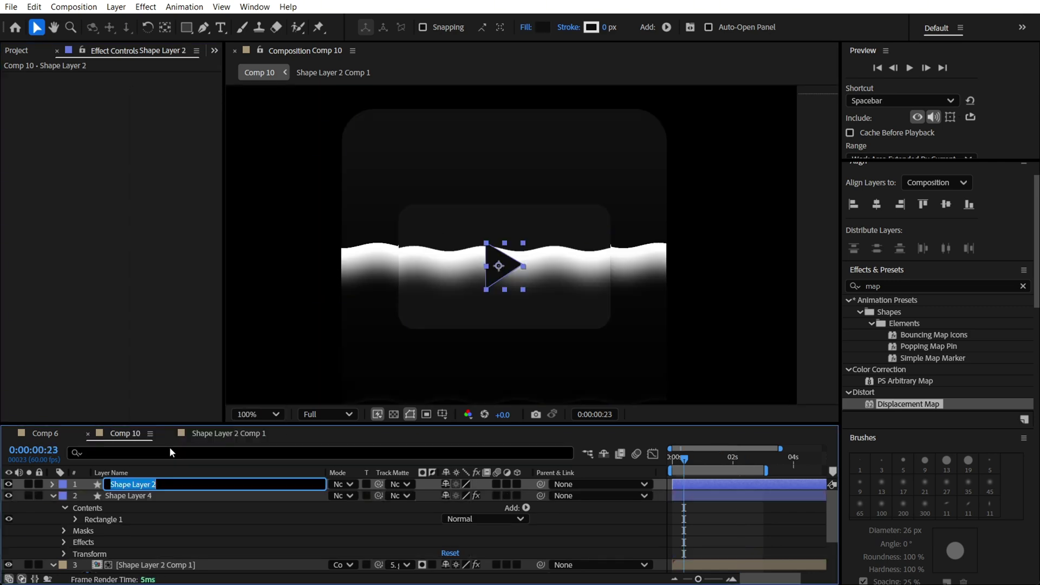
pyautogui.write('play')
pyautogui.press('Return')
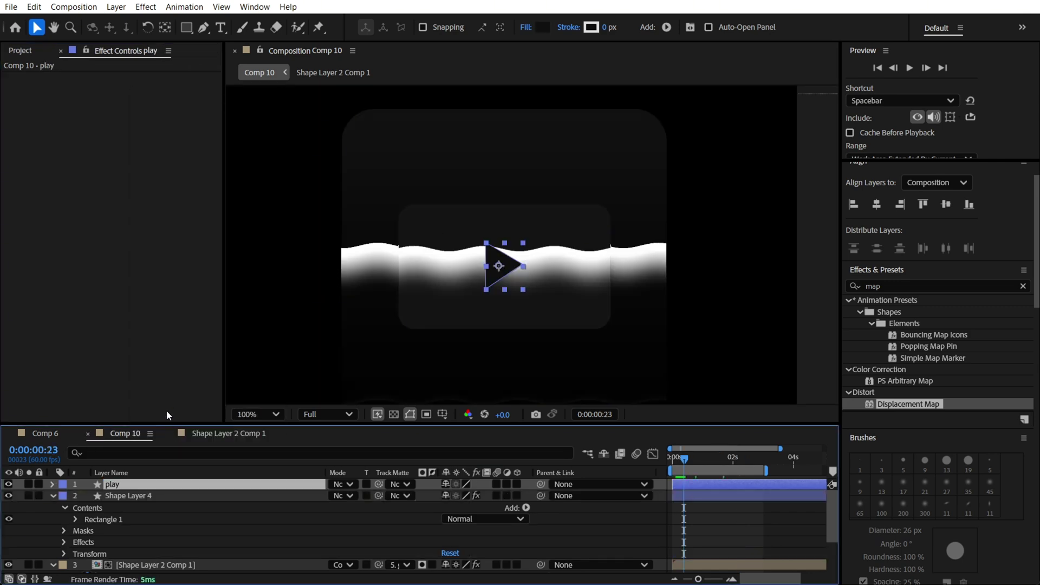
# Set the play layer's blend mode to Hard Mix.
pyautogui.click(344, 484)
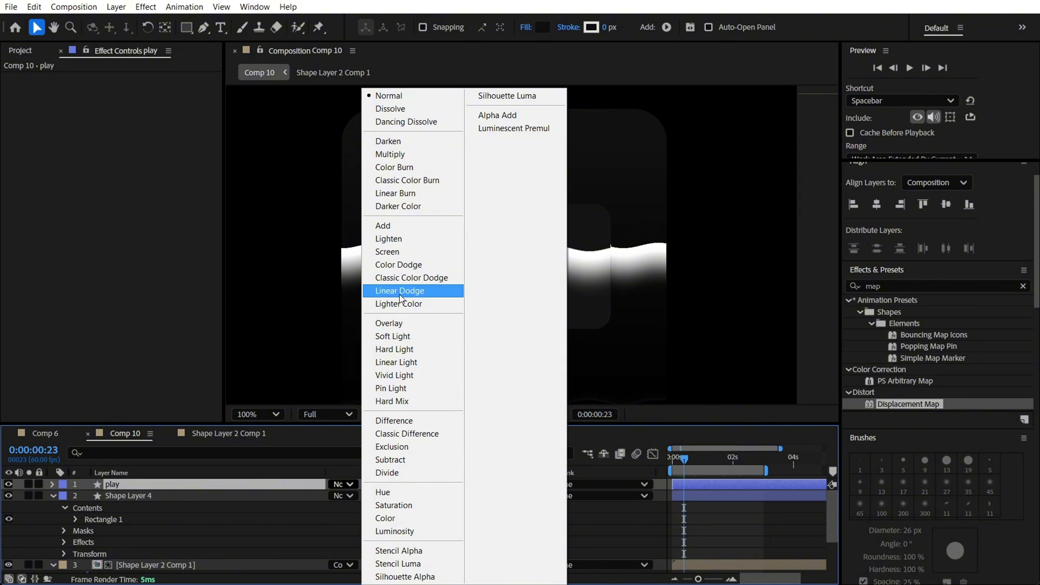
pyautogui.click(407, 403)
pyautogui.click(344, 483)
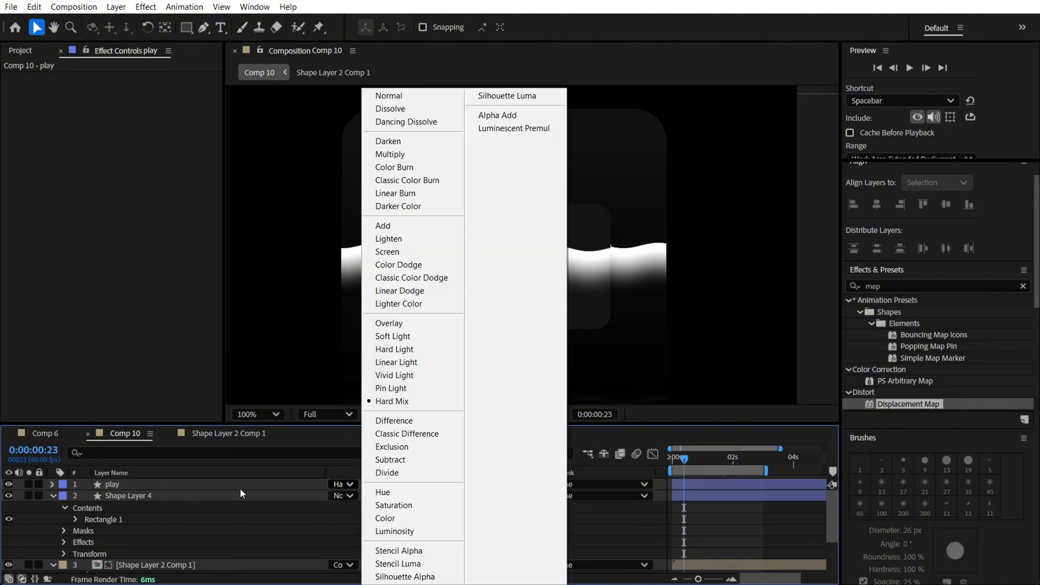
pyautogui.click(233, 486)
pyautogui.click(226, 495)
pyautogui.click(331, 521)
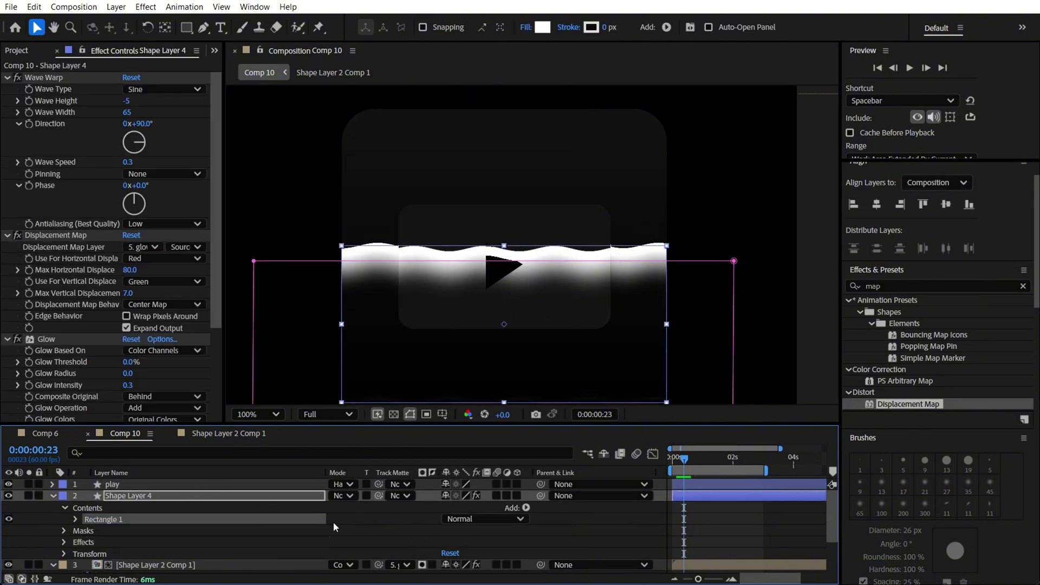
pyautogui.click(280, 487)
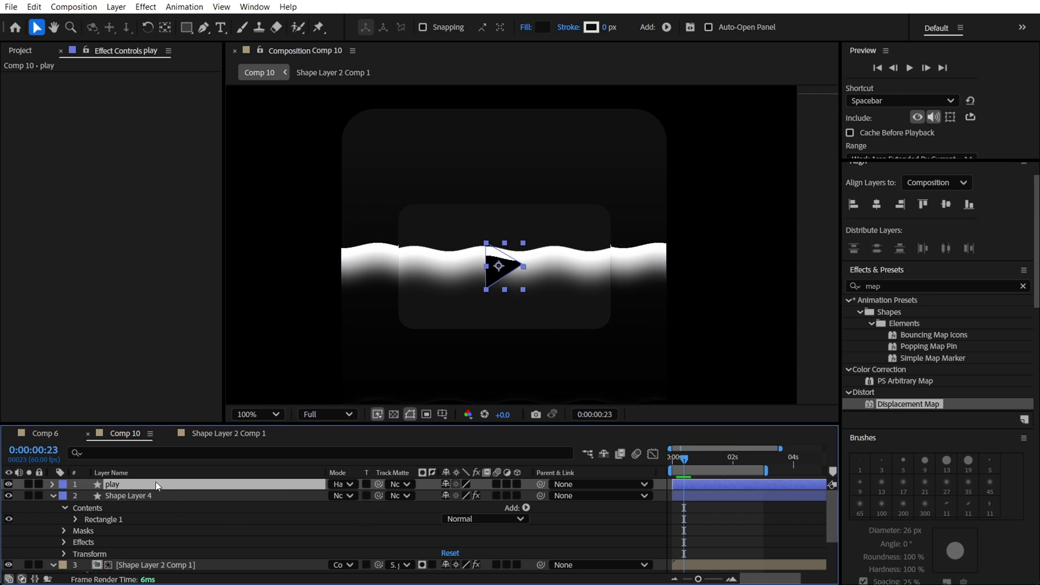
# Rewind to the start of the timeline and preview the animation.
pyautogui.click(718, 302)
pyautogui.moveTo(692, 459); pyautogui.dragTo(627, 452)
pyautogui.press('space')
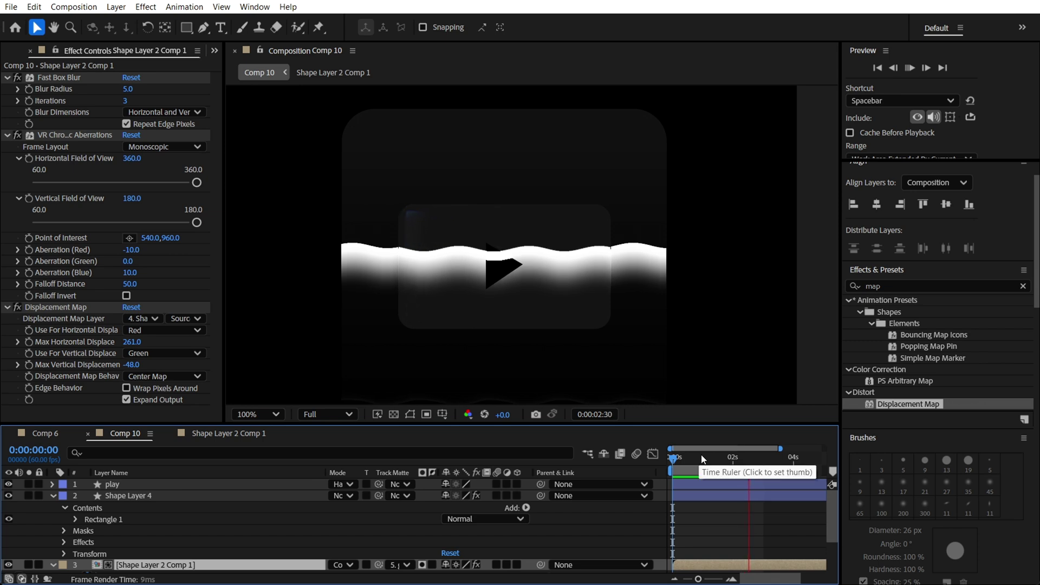
# Stop the preview, add a light-gray 1080×1920 solid, and move it to the bottom of Comp 10's layers.
pyautogui.press('space')
pyautogui.scroll(-1, 686, 318)
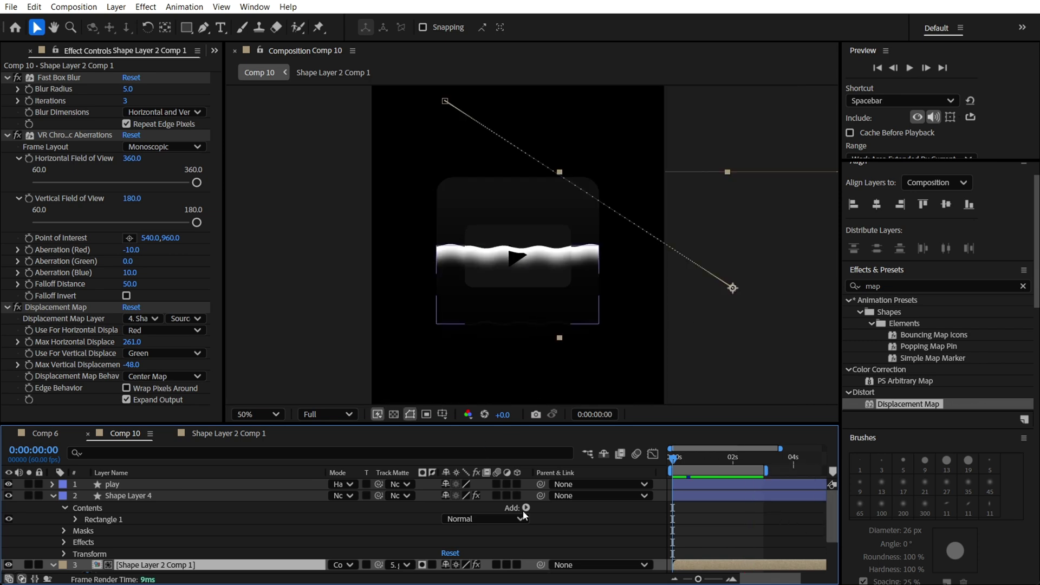
pyautogui.rightClick(586, 360)
pyautogui.moveTo(631, 369)
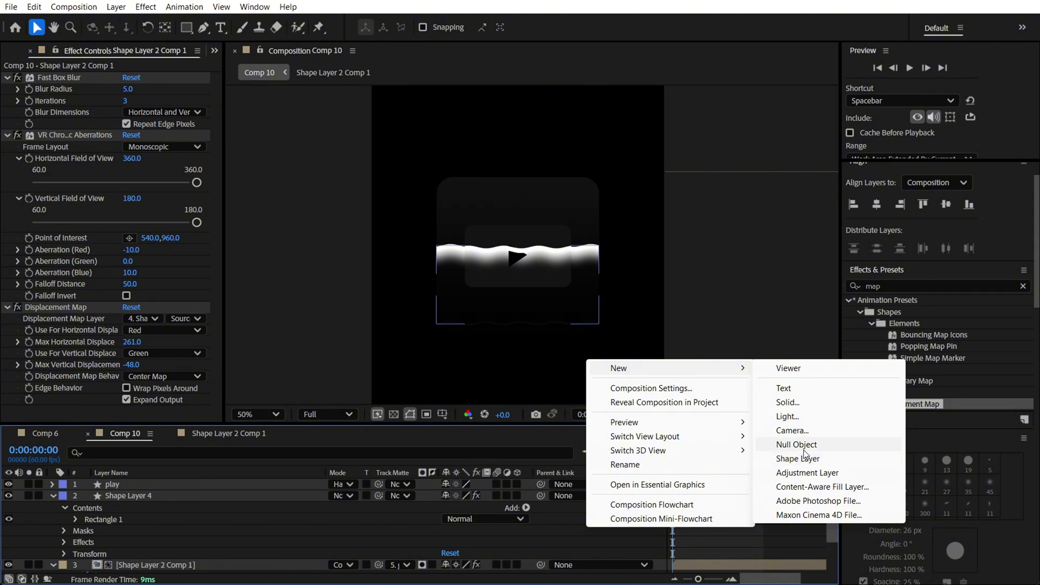
pyautogui.click(786, 402)
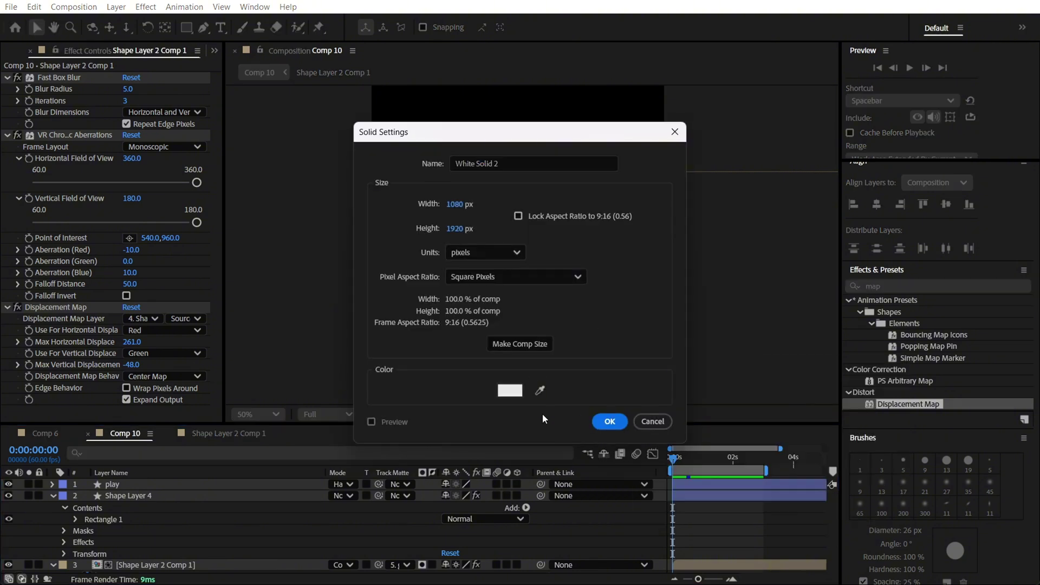
pyautogui.click(609, 421)
pyautogui.scroll(-3, 183, 574)
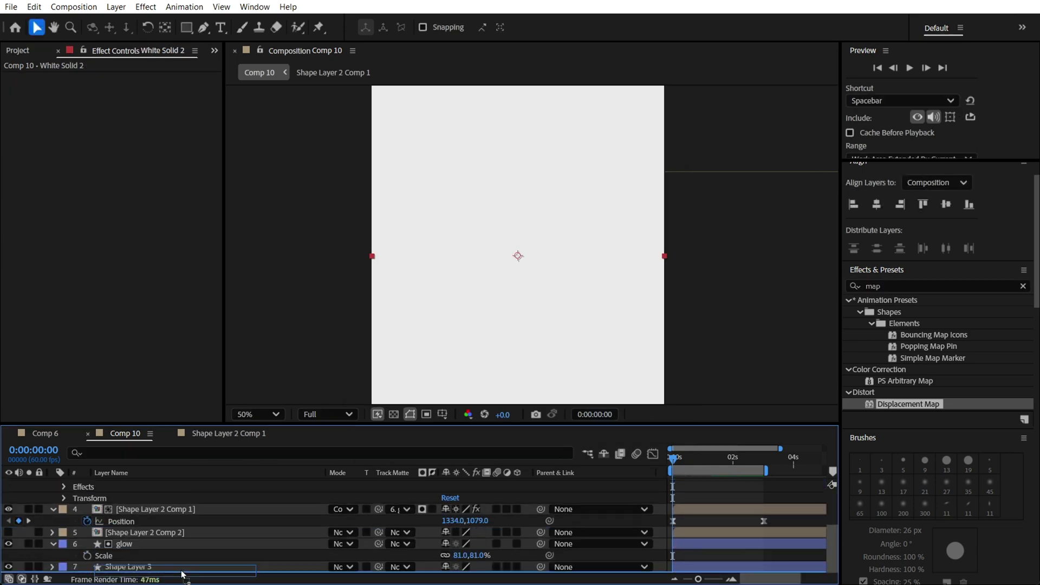
pyautogui.moveTo(183, 574); pyautogui.dragTo(181, 570)
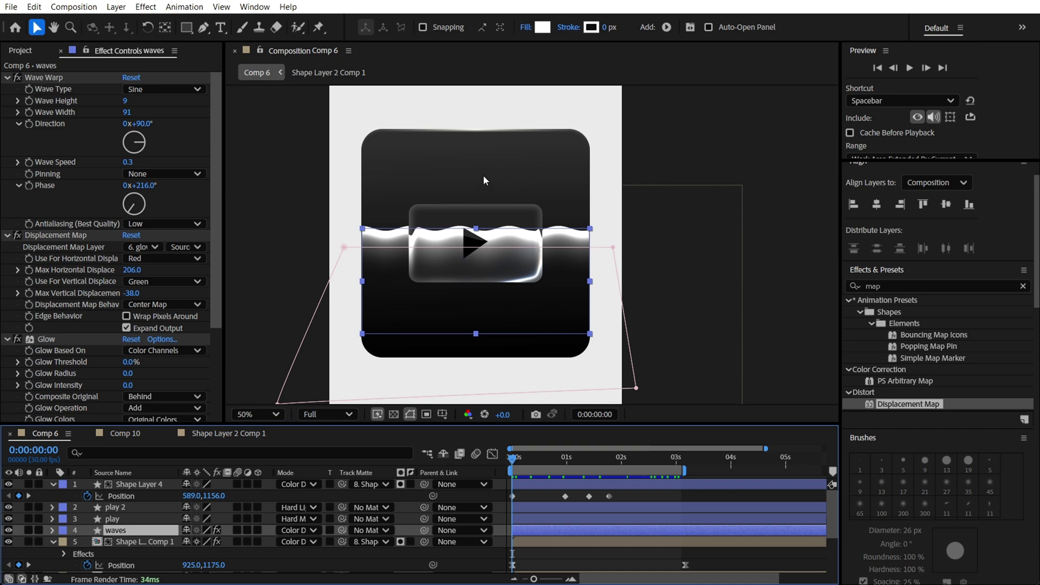
# Zoom out, check Shape Layer 2 Comp 1, then select that layer back in Comp 10.
pyautogui.press(',')
pyautogui.click(209, 435)
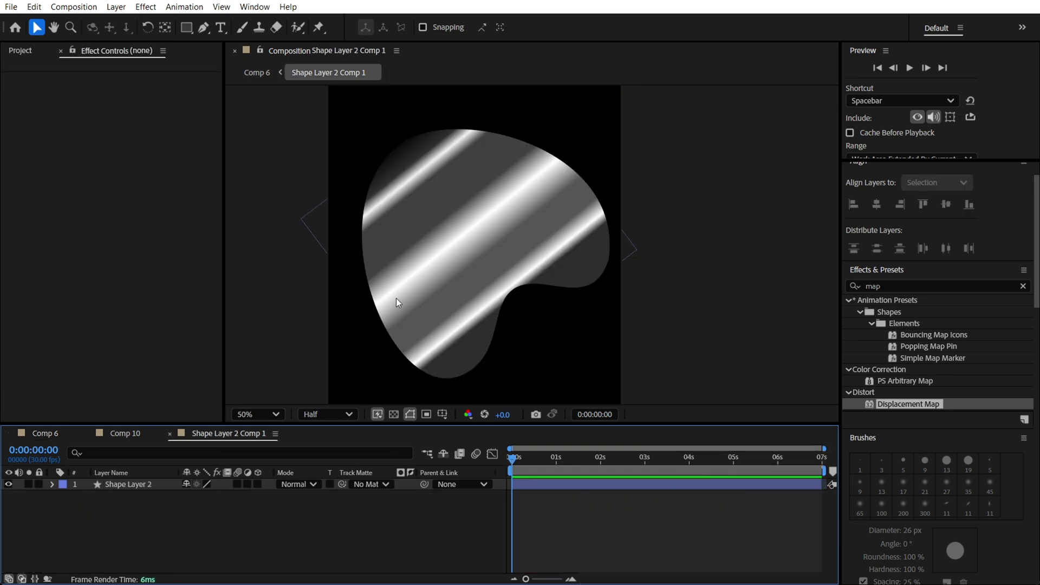
pyautogui.click(126, 434)
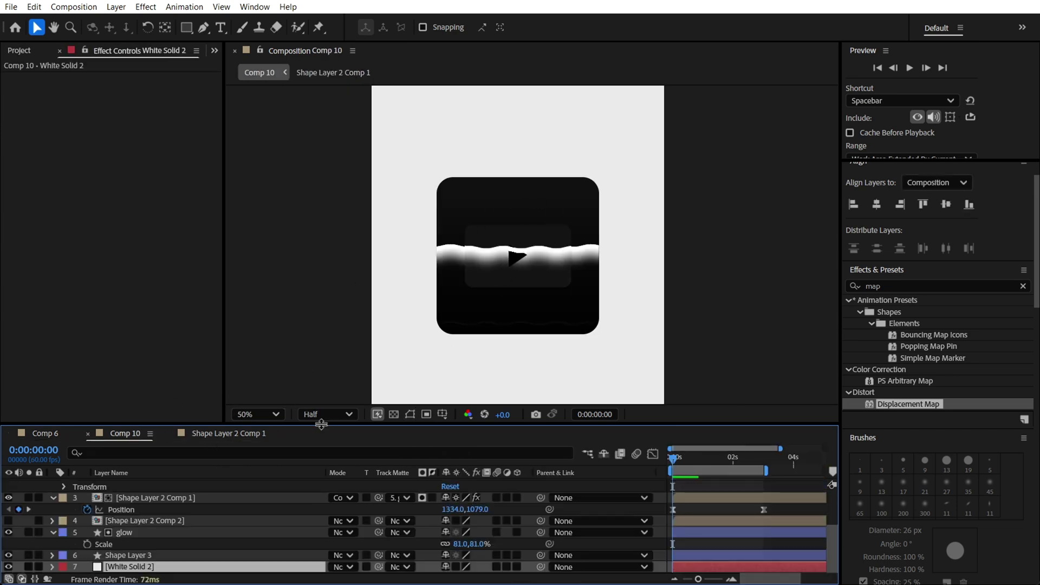
pyautogui.click(137, 553)
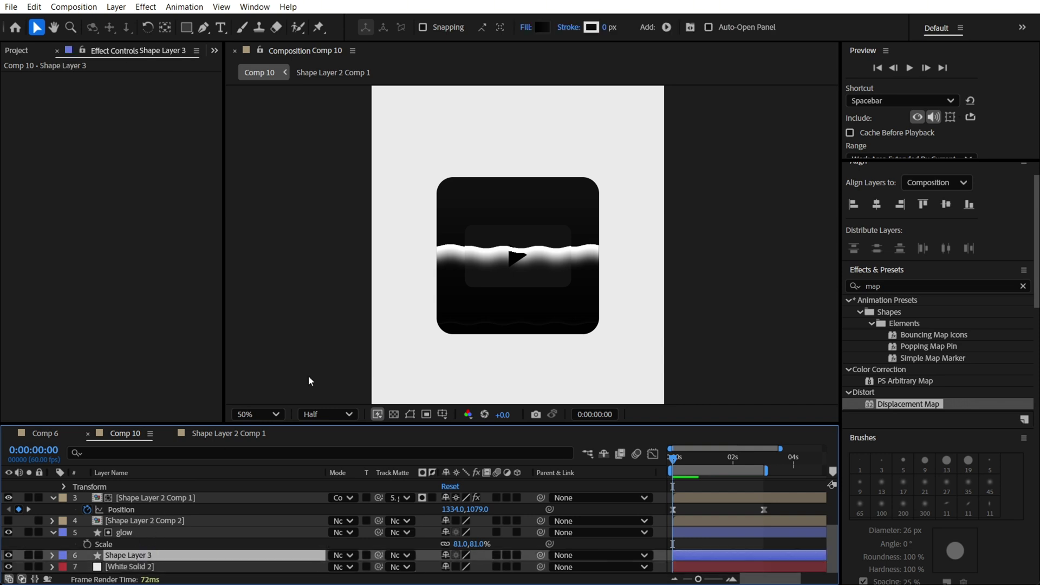
pyautogui.scroll(2, 157, 515)
pyautogui.scroll(-2, 152, 515)
pyautogui.scroll(-3, 150, 509)
pyautogui.scroll(3, 132, 512)
pyautogui.click(130, 497)
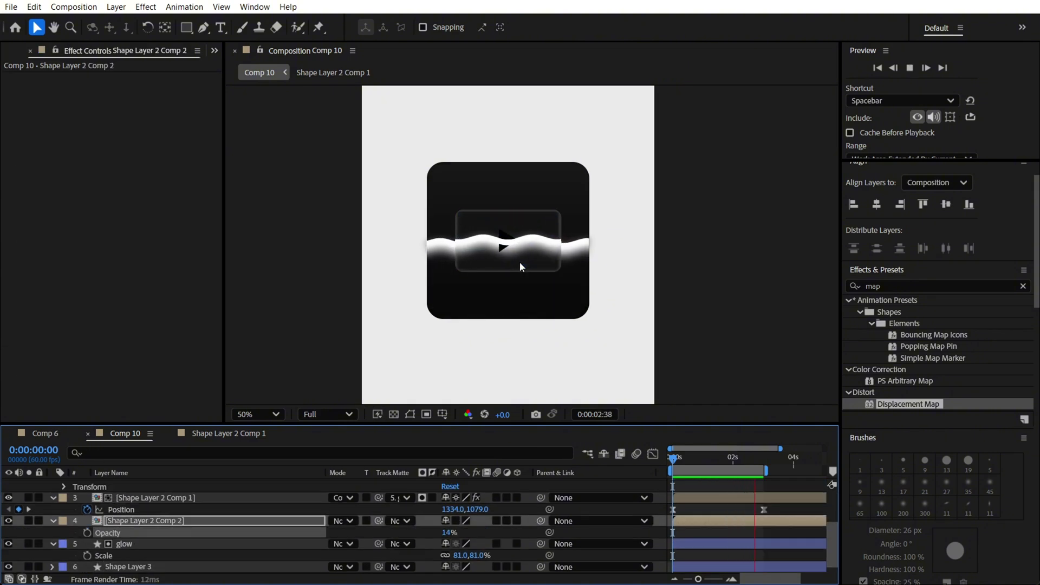